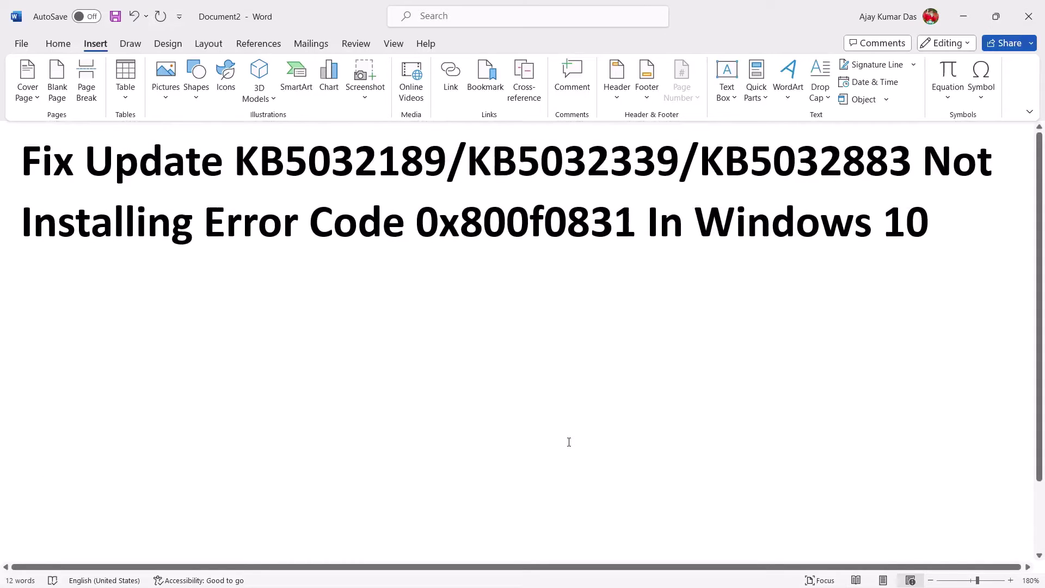
Highlight error code 0x800f0831 and the three KB update numbers in the Fix Update KB5015807 guide
left_click_drag(416, 228, 630, 232)
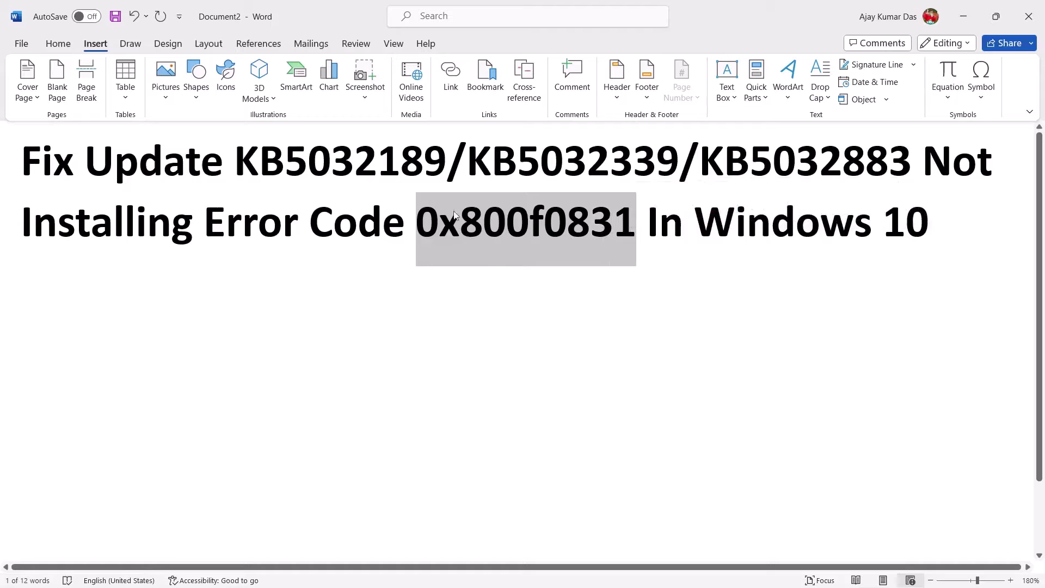
left_click_drag(240, 165, 542, 173)
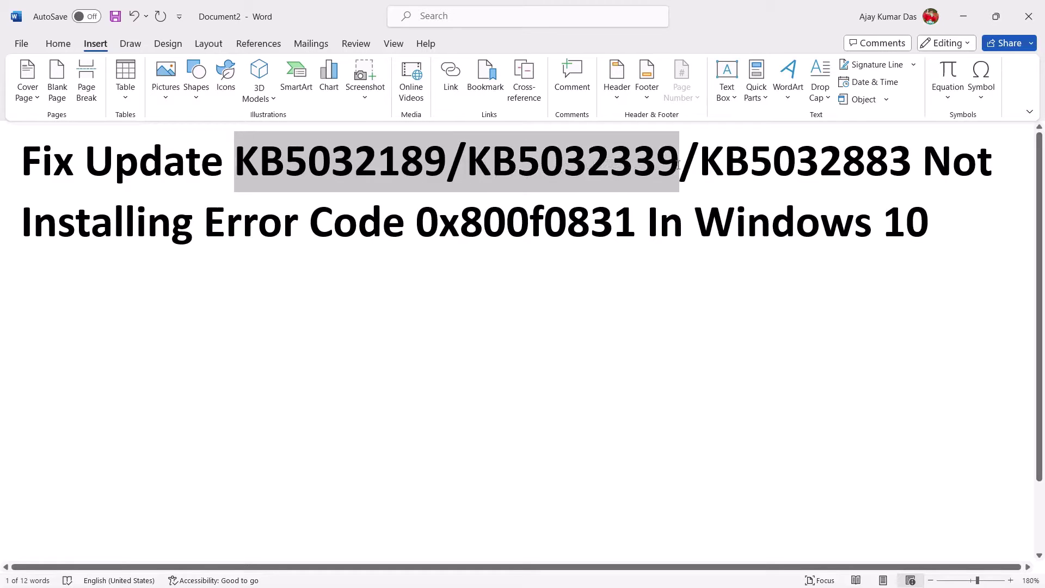
left_click_drag(676, 165, 756, 166)
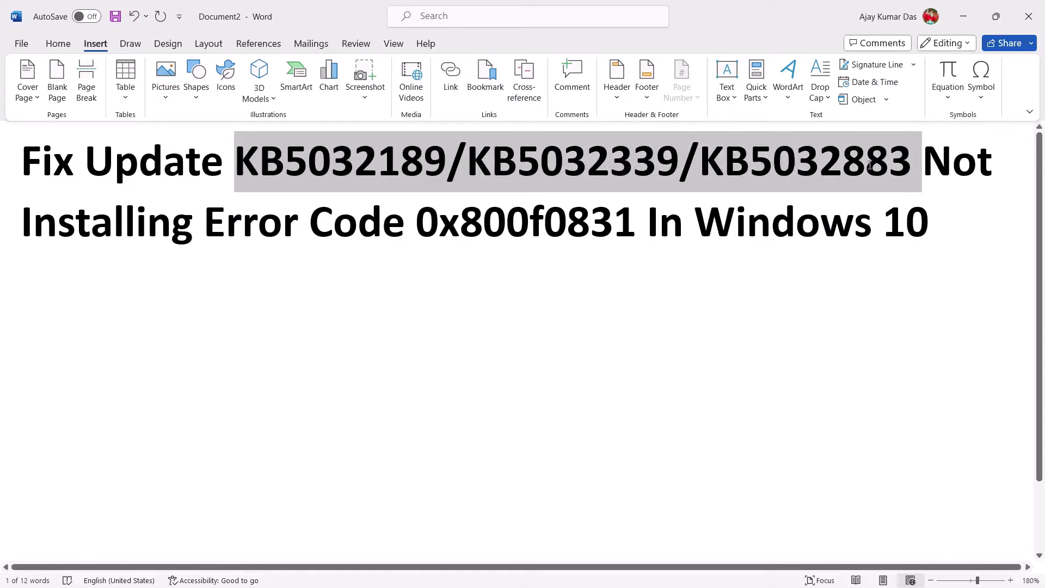
left_click_drag(417, 223, 635, 217)
left_click_drag(260, 165, 856, 169)
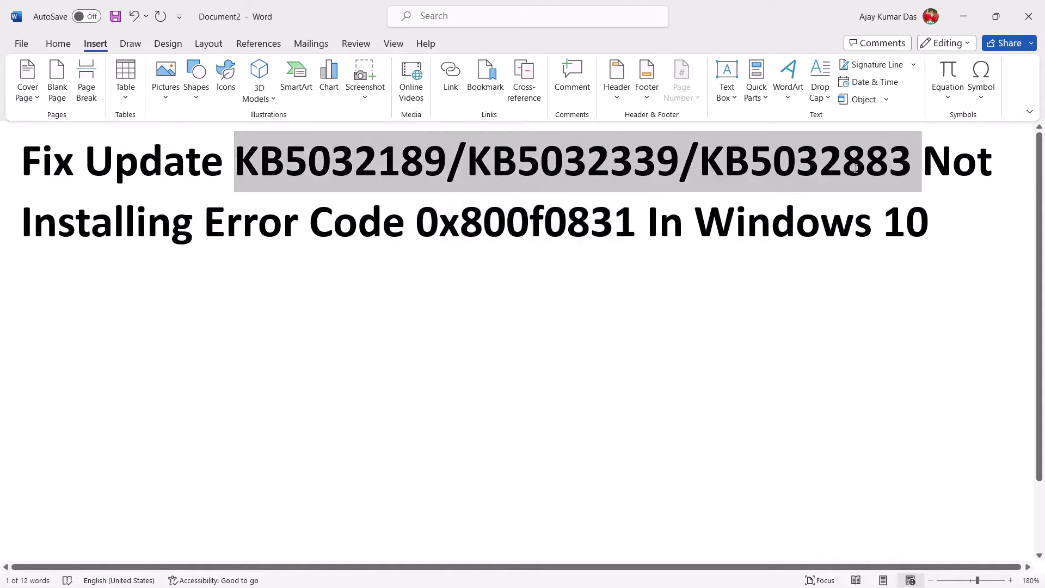
left_click(256, 520)
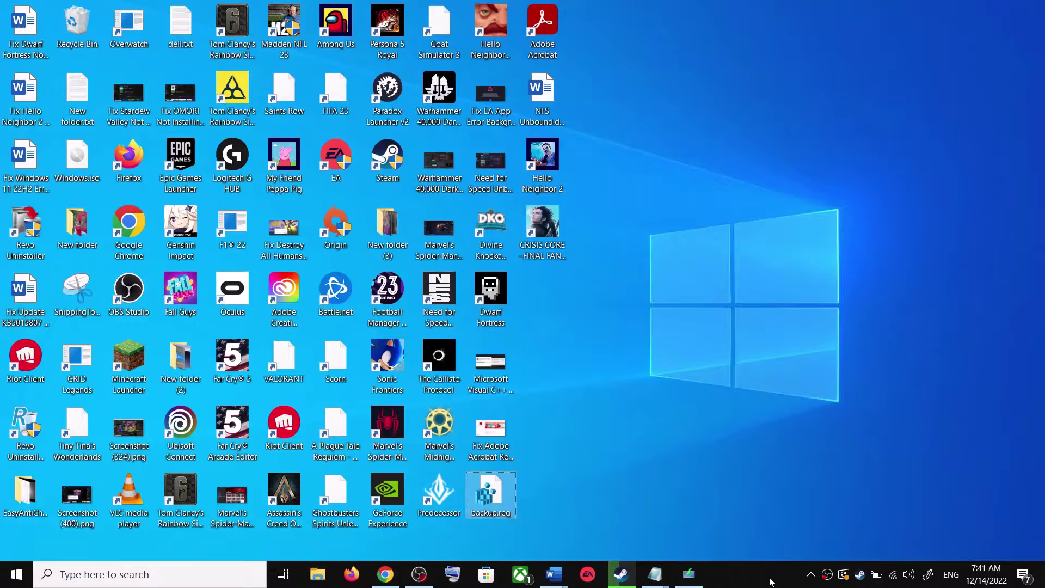
mouse_move(554, 574)
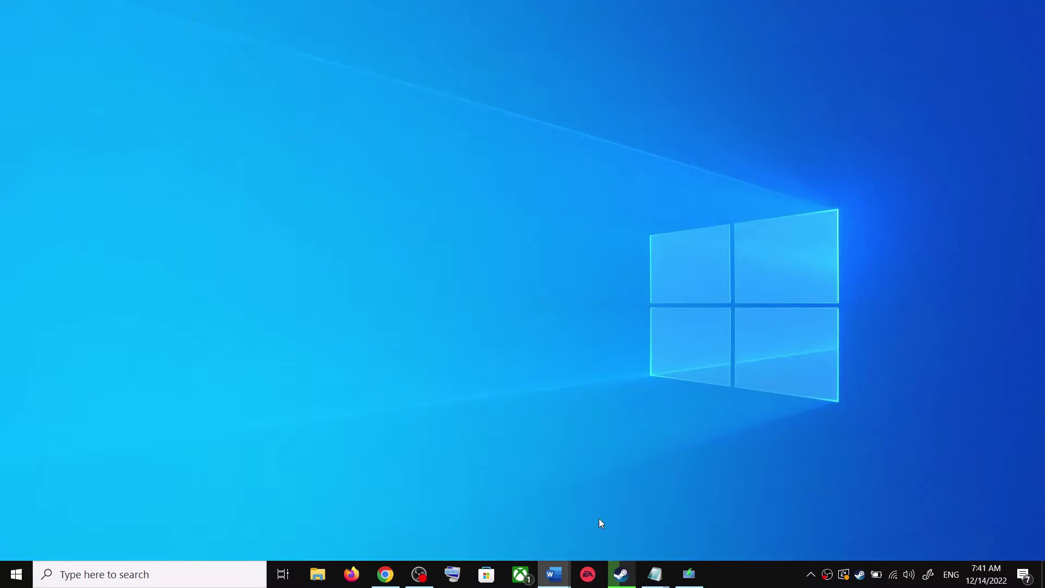
left_click(599, 538)
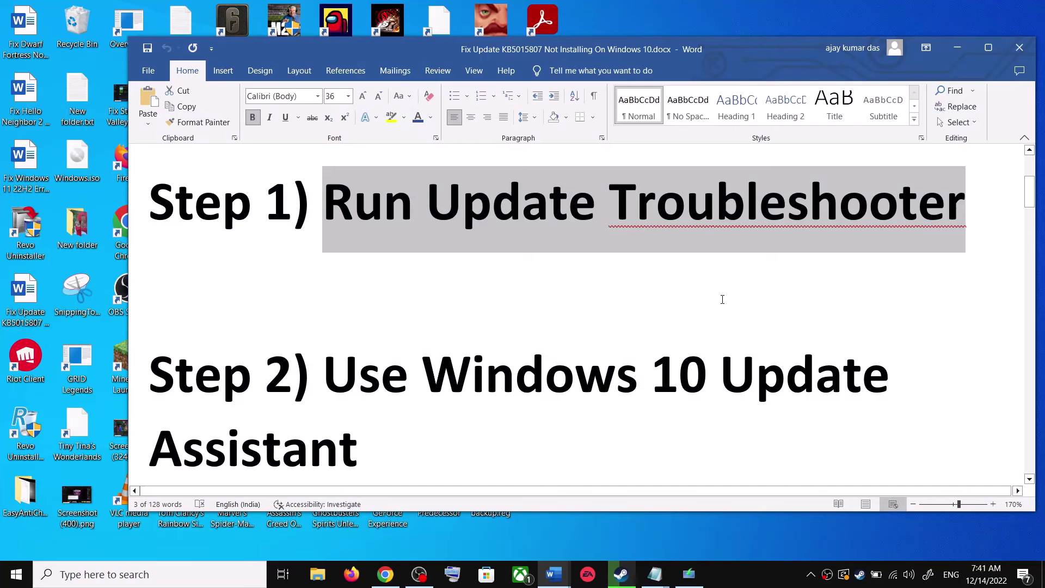
Run the Windows Update troubleshooter via Settings > Update & Security > Troubleshoot > Additional troubleshooters
key("super+i")
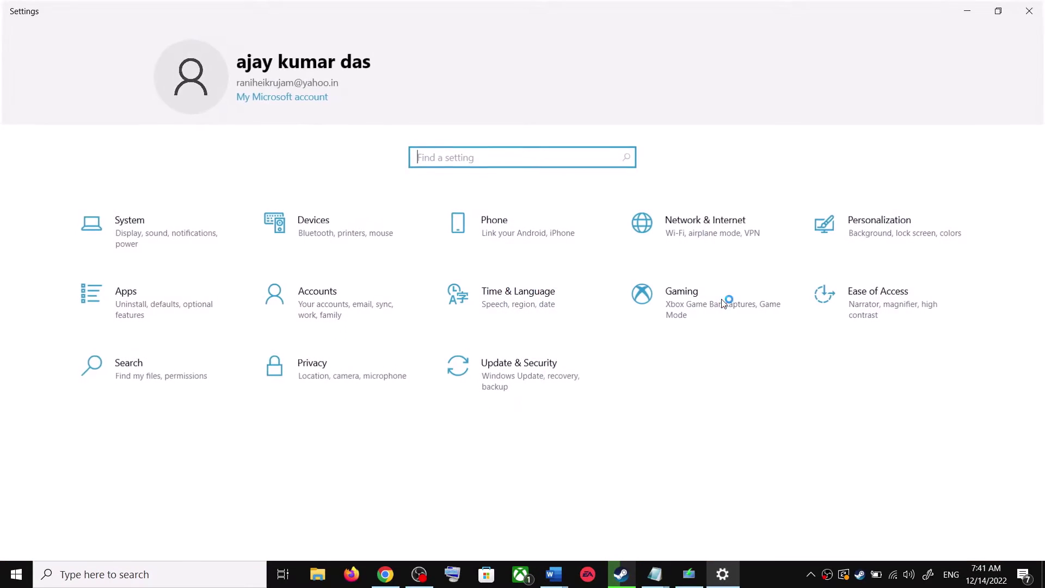
left_click(558, 373)
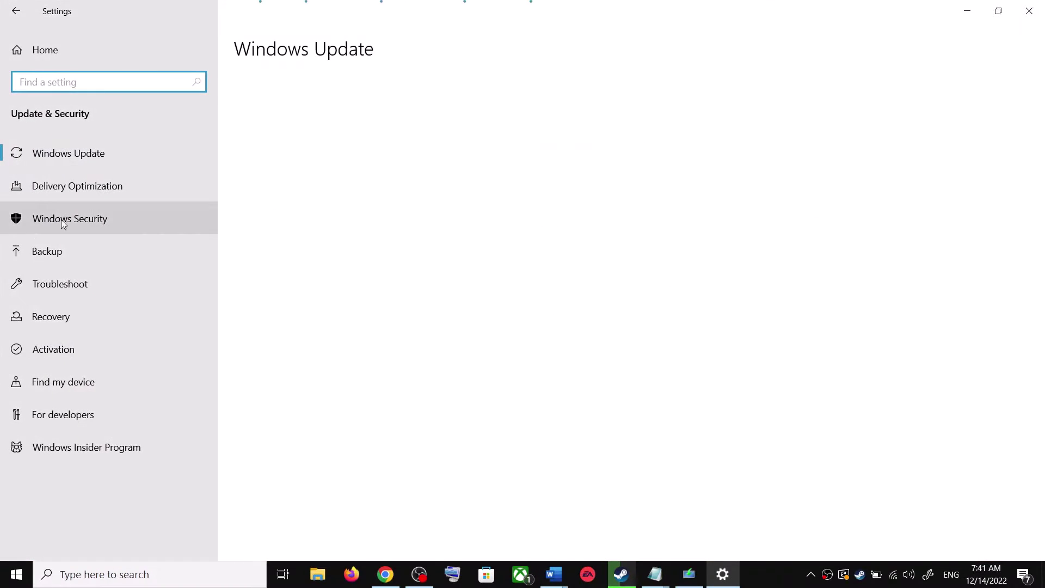
left_click(83, 284)
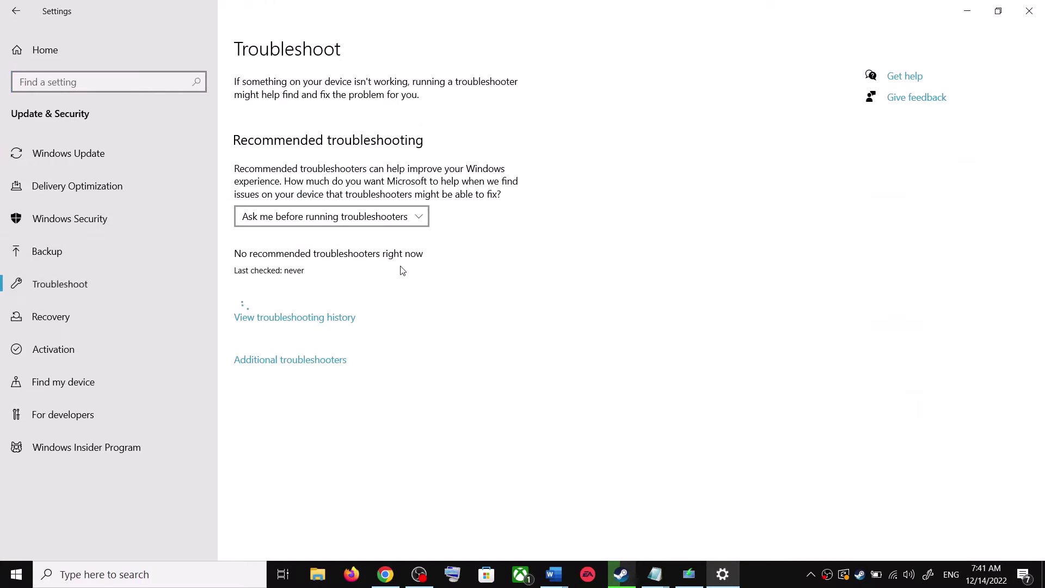
left_click(301, 363)
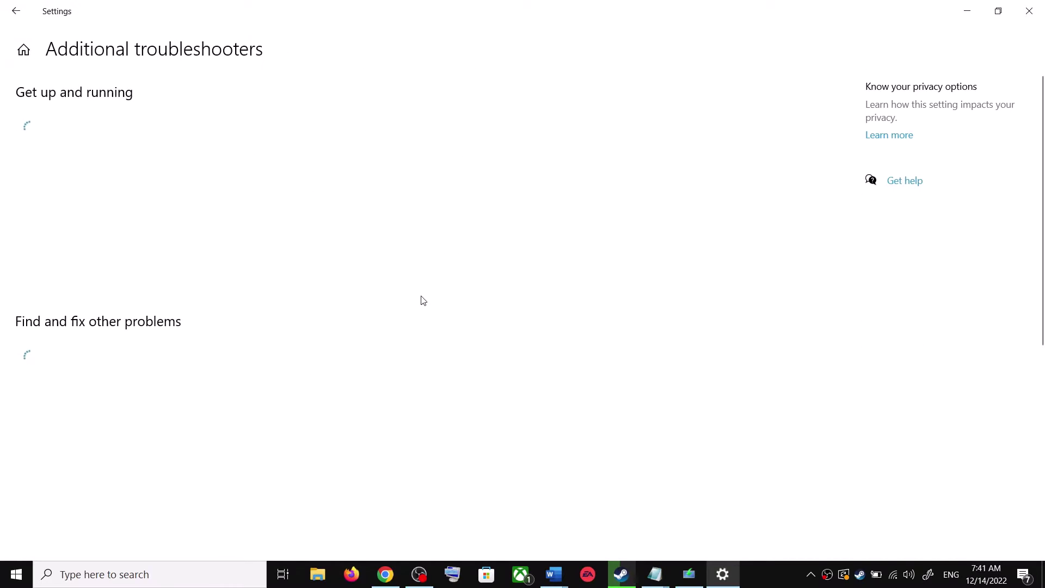
left_click(128, 273)
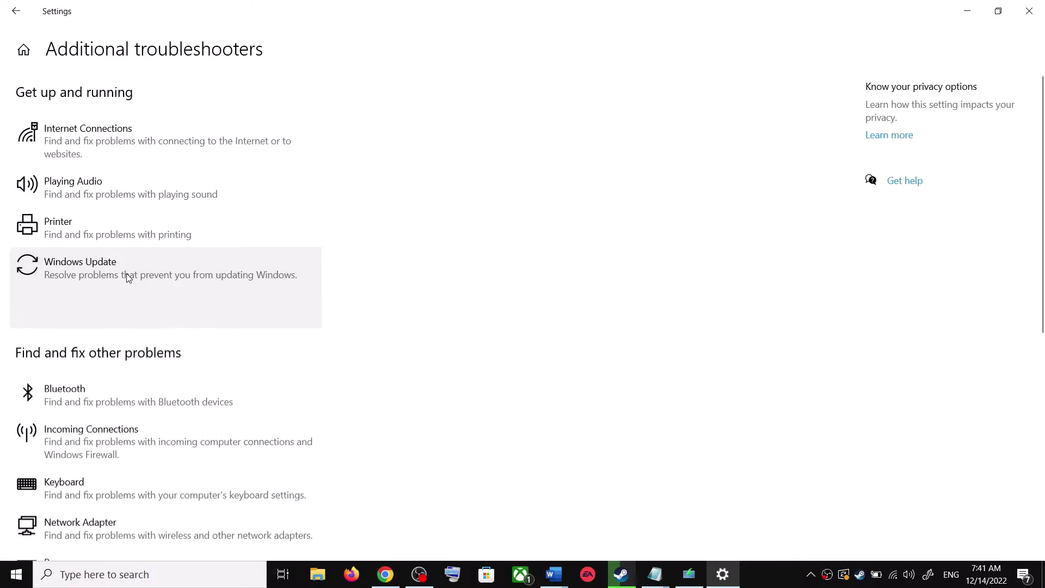
left_click(239, 311)
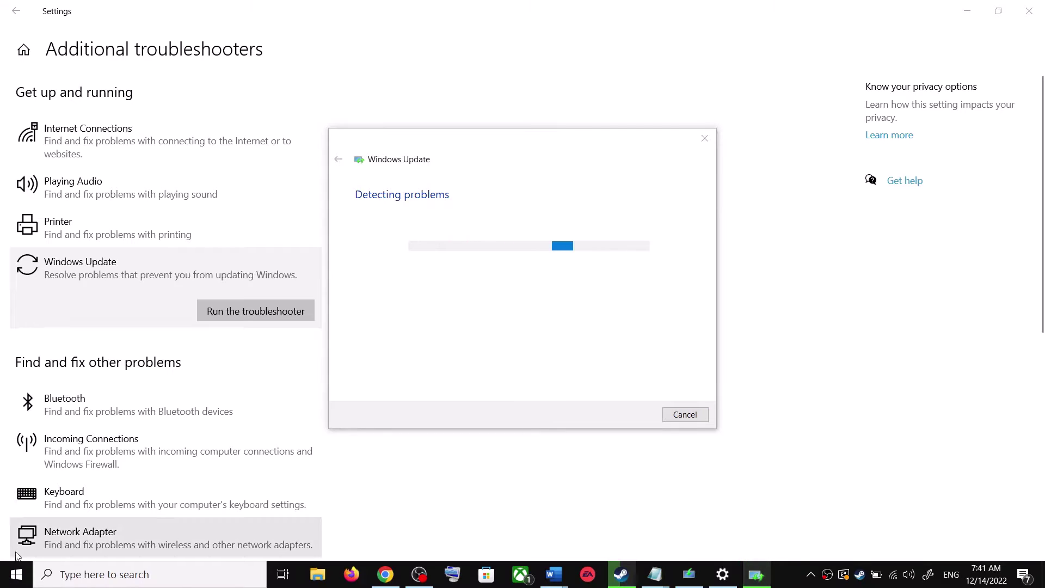
Glance at the Start menu power options, then return to the Additional troubleshooters page
left_click(14, 580)
left_click(16, 545)
key("Escape")
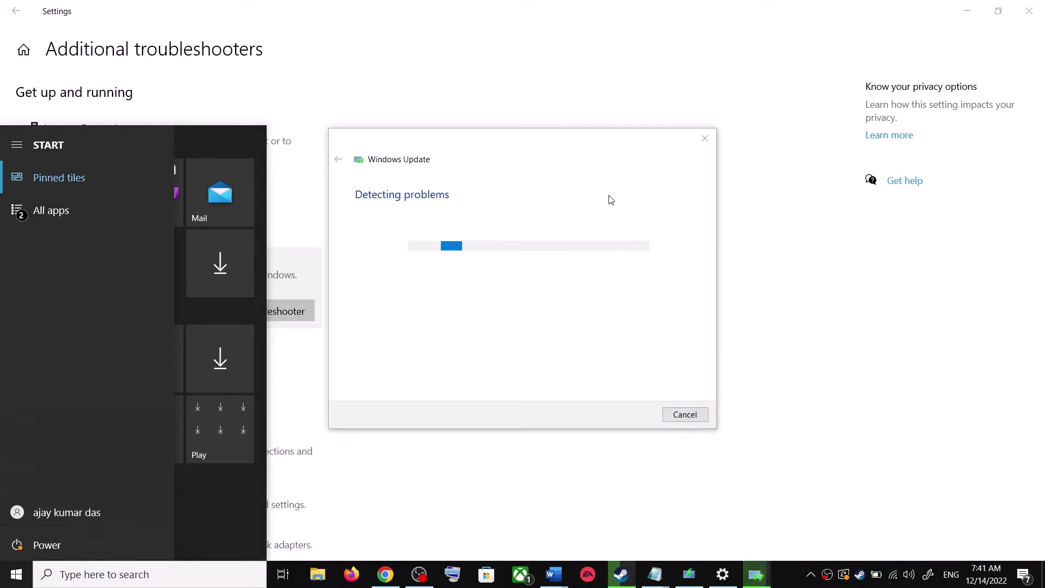
key("Escape")
left_click(800, 233)
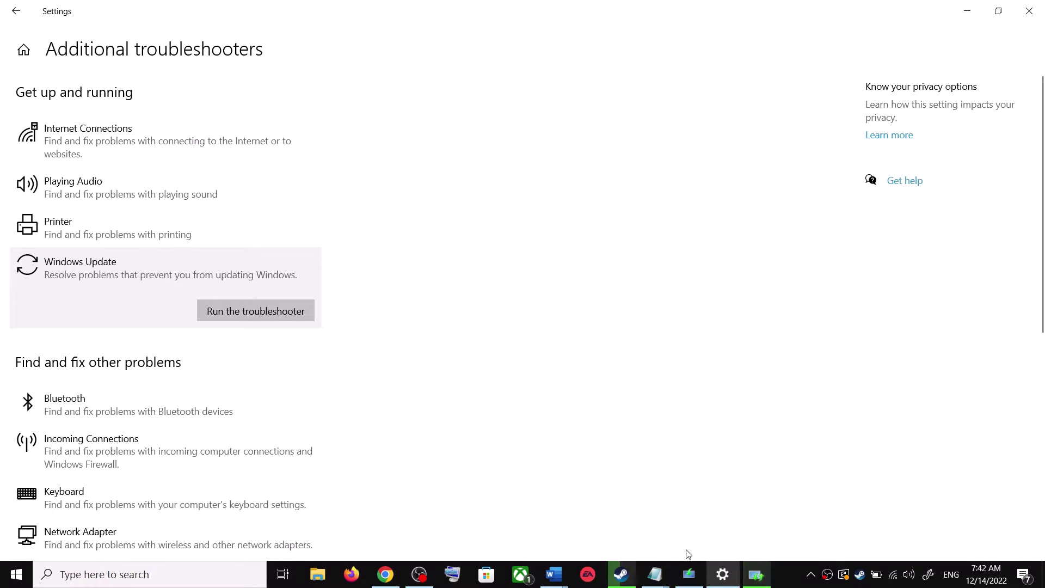
Scroll the guide to Step 2, select its Microsoft download link, and switch to Chrome's Download Windows 10 page
mouse_move(566, 569)
left_click(653, 517)
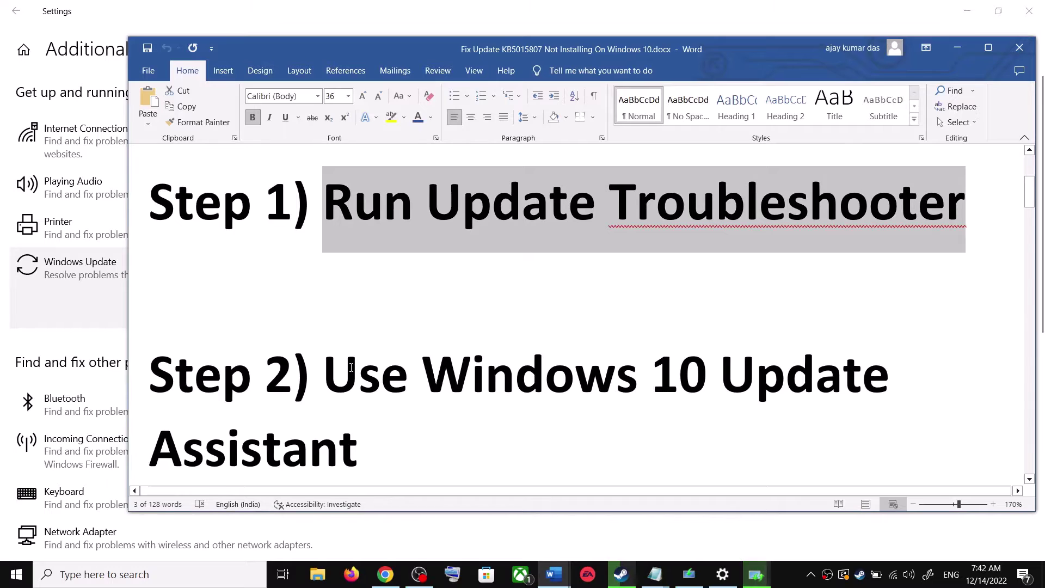
scroll(352, 364, "down", 1)
left_click_drag(324, 316, 365, 409)
scroll(365, 410, "down", 1)
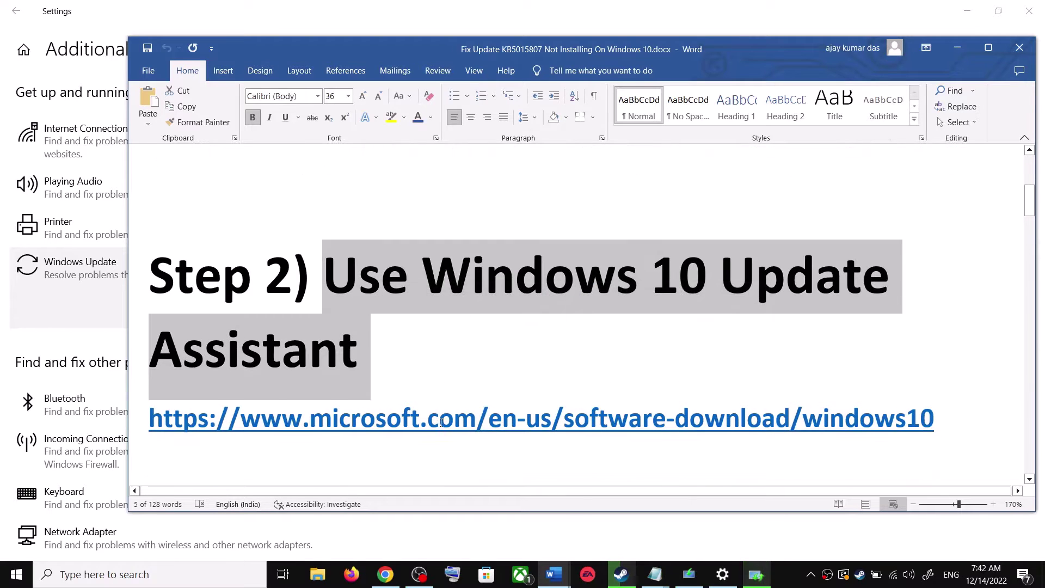
left_click(941, 405)
triple_click(615, 407)
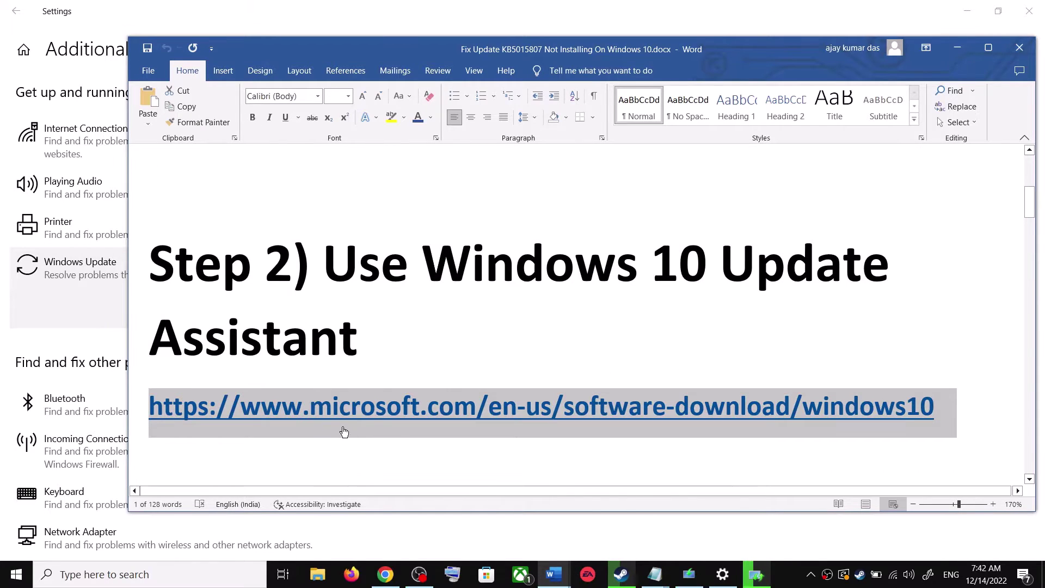
left_click(394, 580)
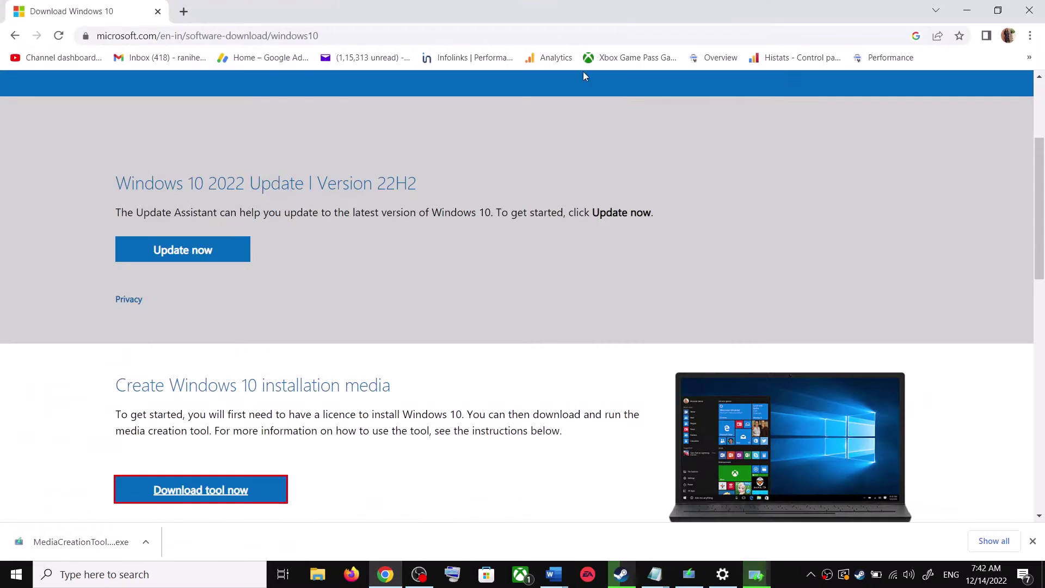
Download and run the Windows10Upgrade Update Assistant, closing it once it reports Windows 10 up to date
scroll(230, 302, "up", 3)
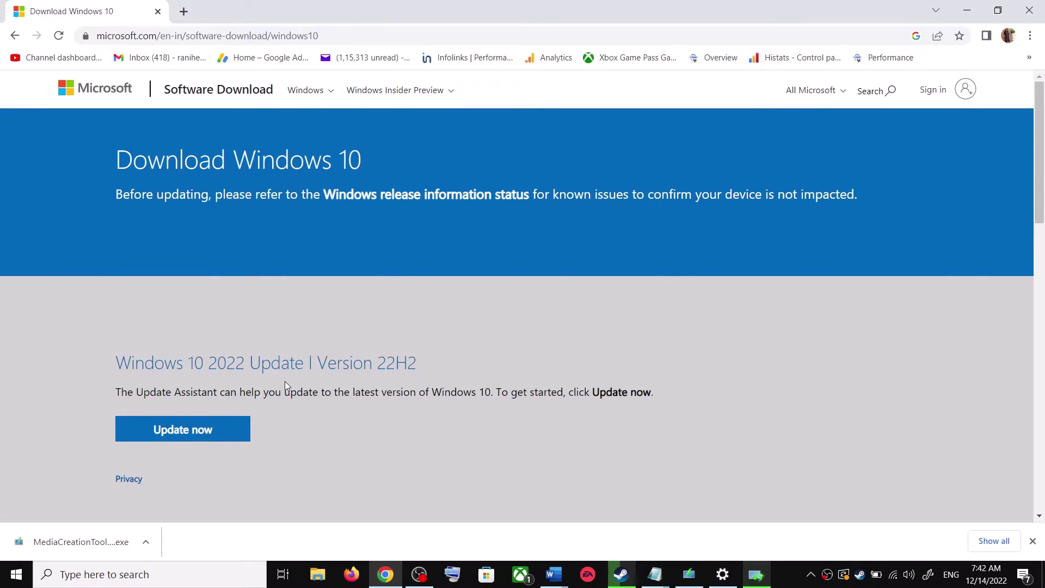
left_click_drag(134, 393, 217, 393)
left_click(208, 430)
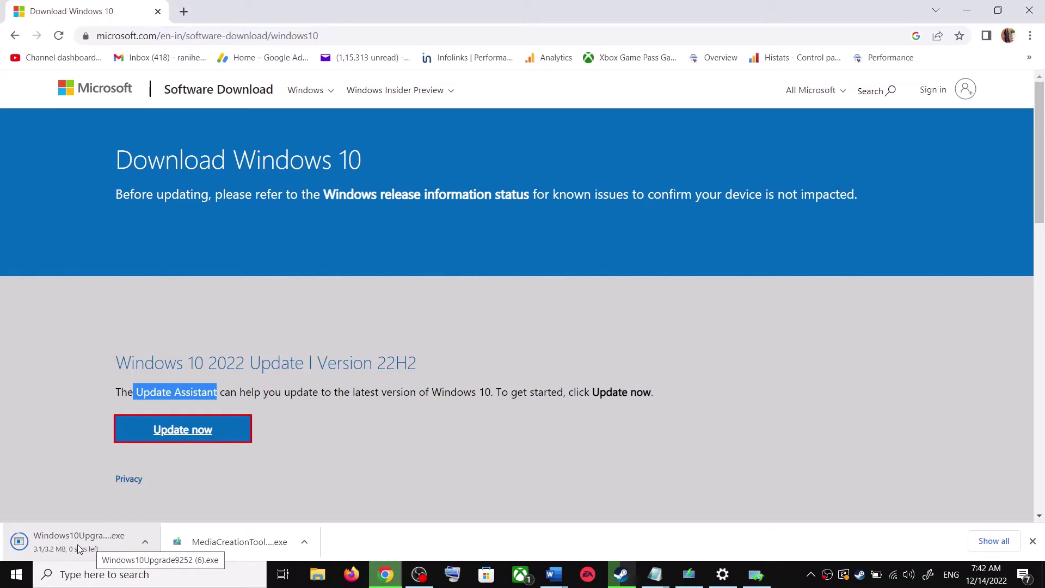
left_click(67, 546)
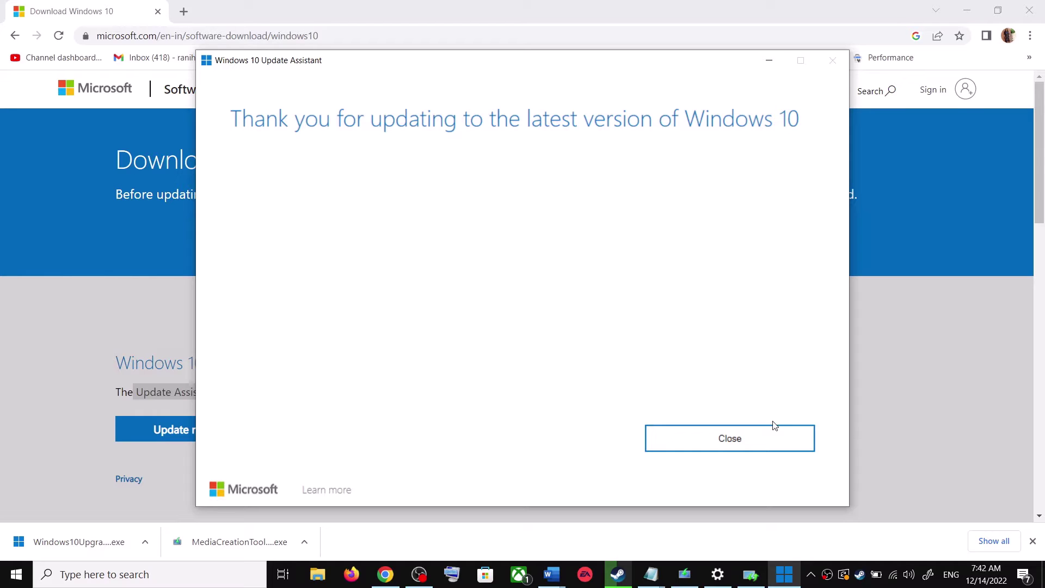
left_click(761, 439)
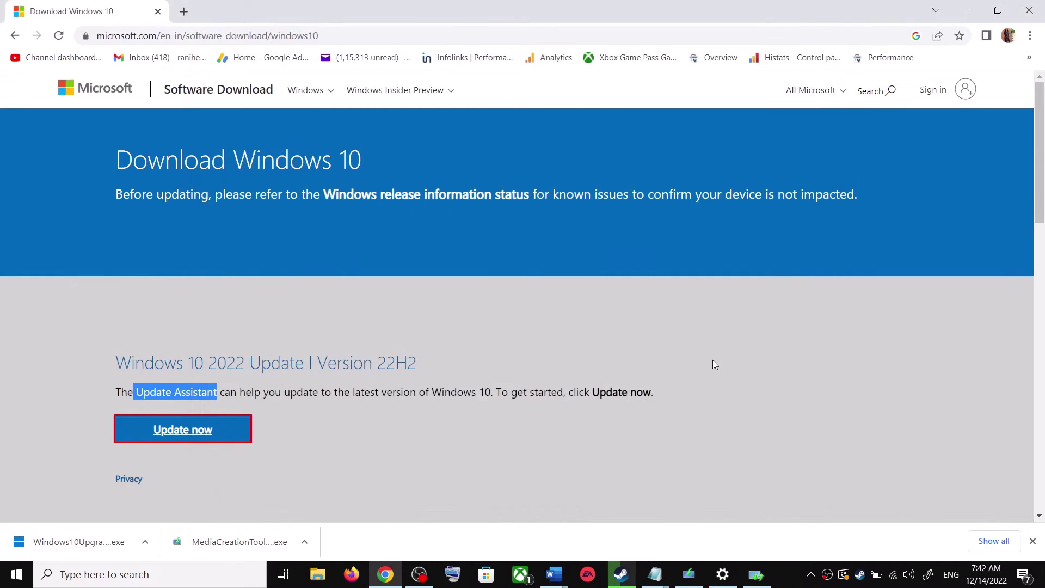
Select and copy every command line under Step 3, Reset Windows Update Components, in the Word guide
left_click(554, 575)
left_click(623, 511)
scroll(430, 363, "down", 4)
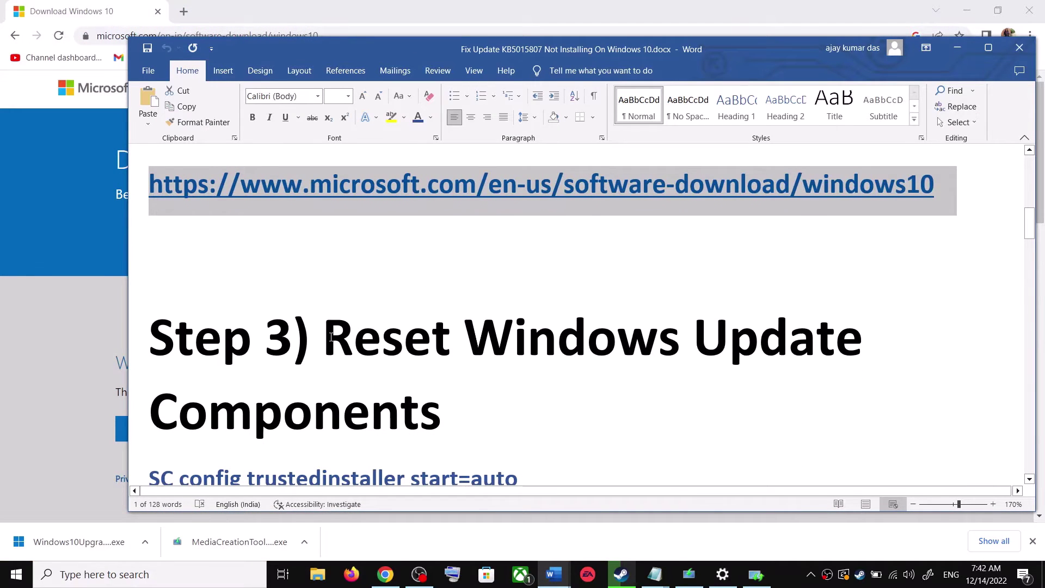
left_click_drag(358, 330, 442, 416)
scroll(446, 392, "down", 2)
left_click_drag(164, 373, 335, 431)
scroll(276, 308, "down", 1)
right_click(276, 309)
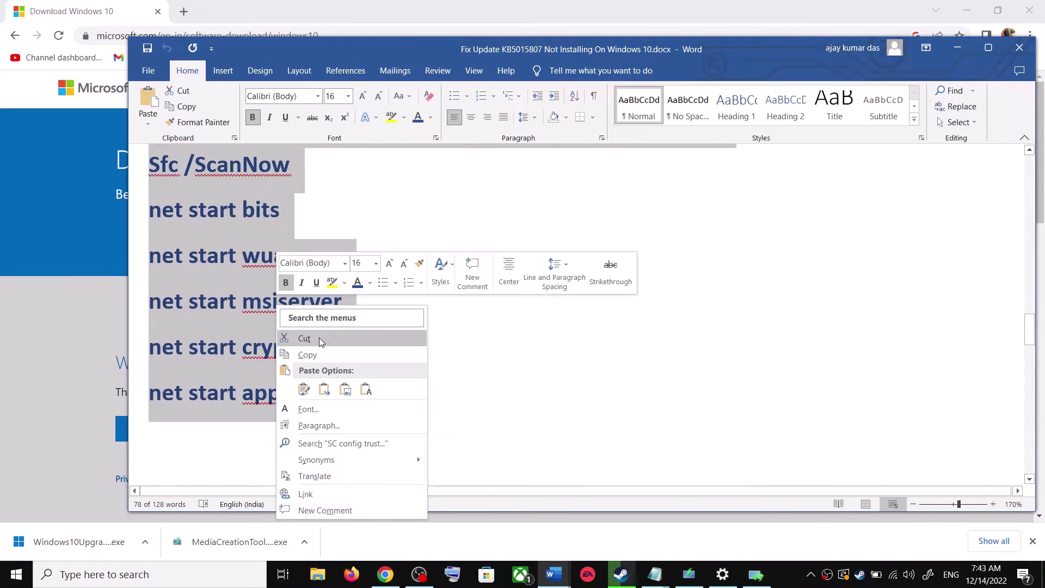
left_click(322, 356)
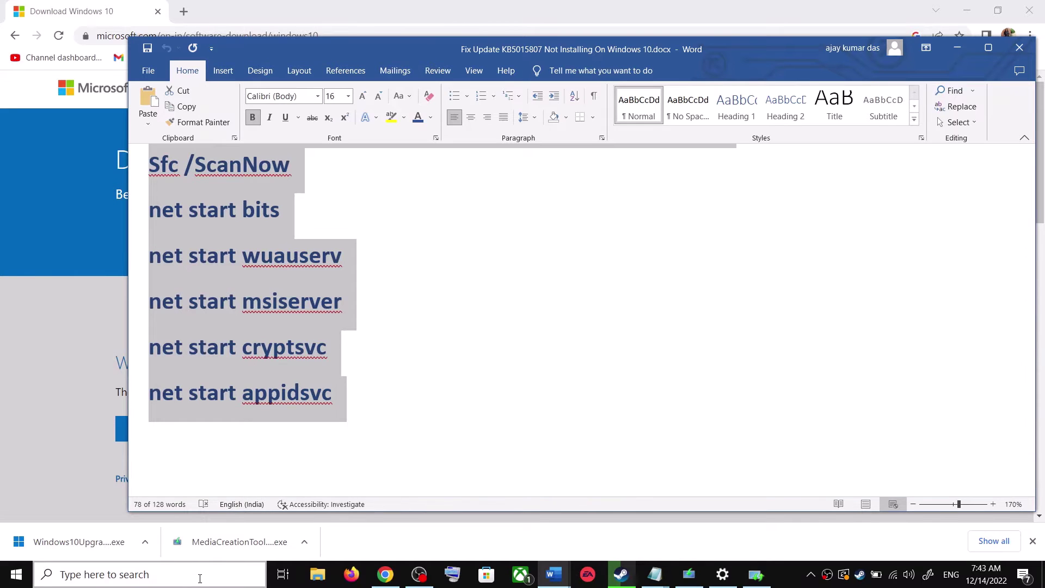
Open a blank Notepad document and paste the reset commands into it
left_click(184, 584)
type("ote")
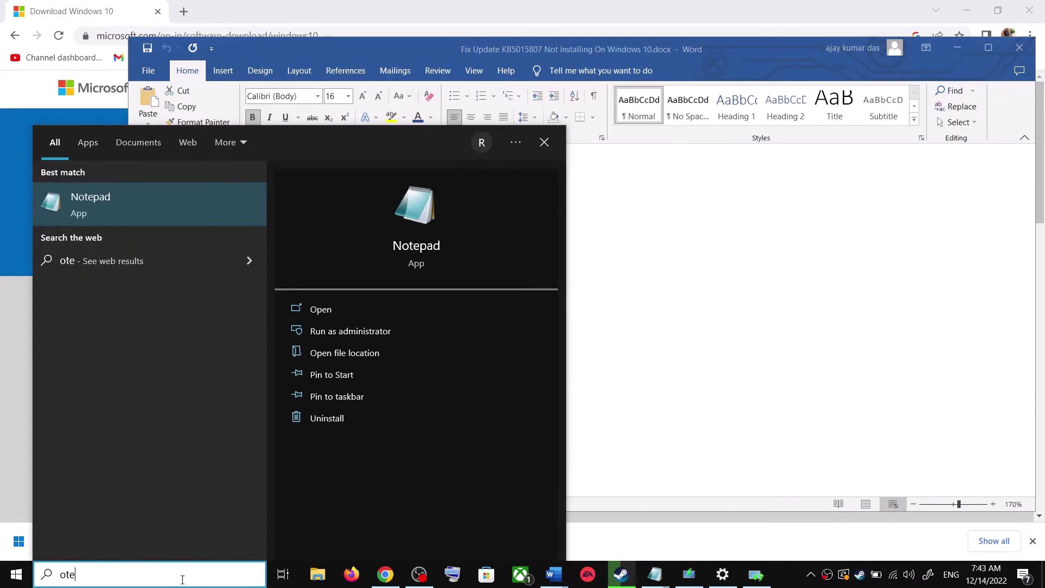
left_click(176, 193)
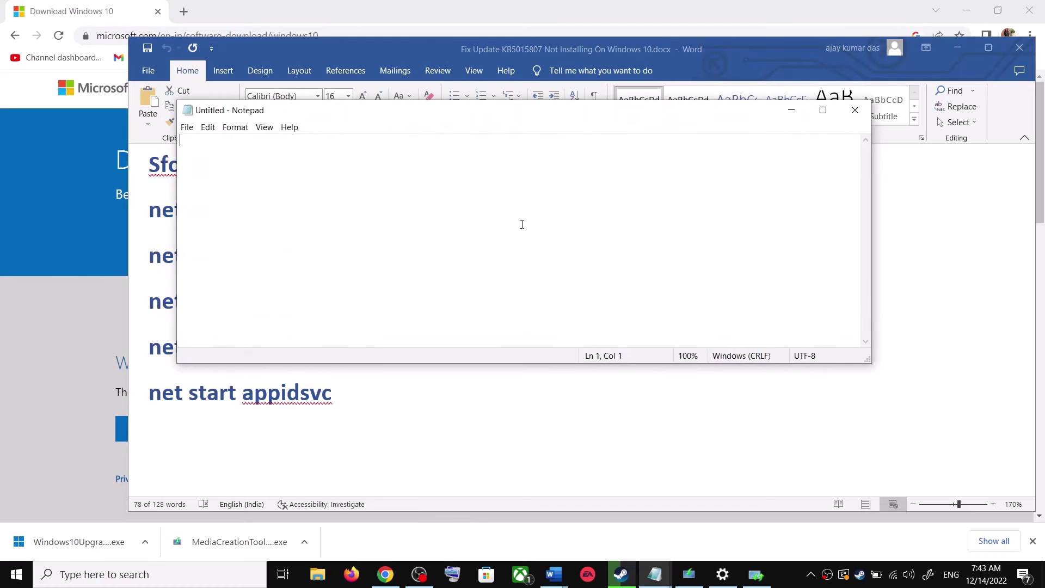
key("ctrl+v")
scroll(322, 253, "up", 3)
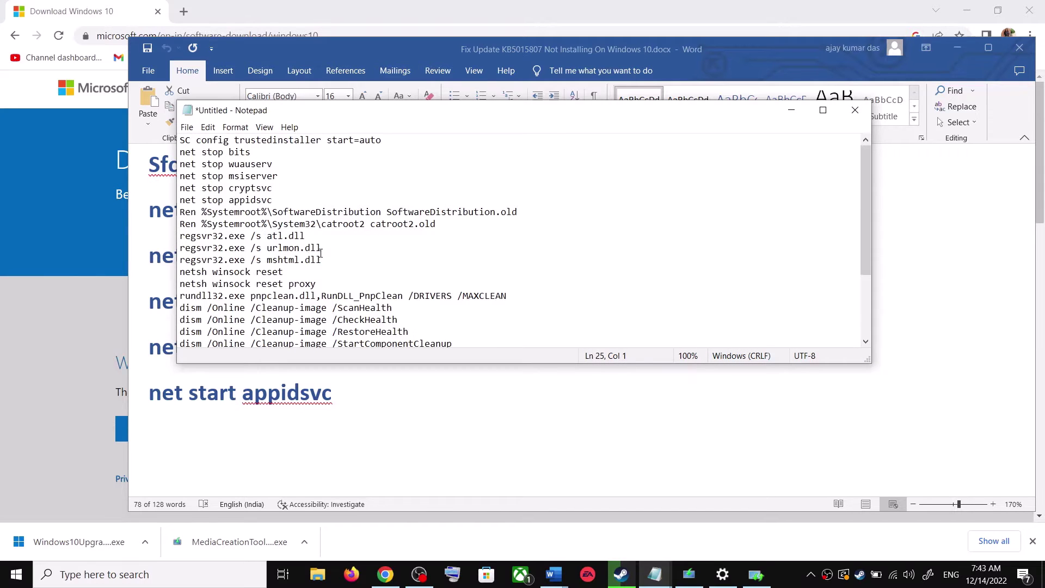
Start saving to the Desktop and copy the file name Wufix.bat from the guide
left_click(188, 127)
left_click(275, 199)
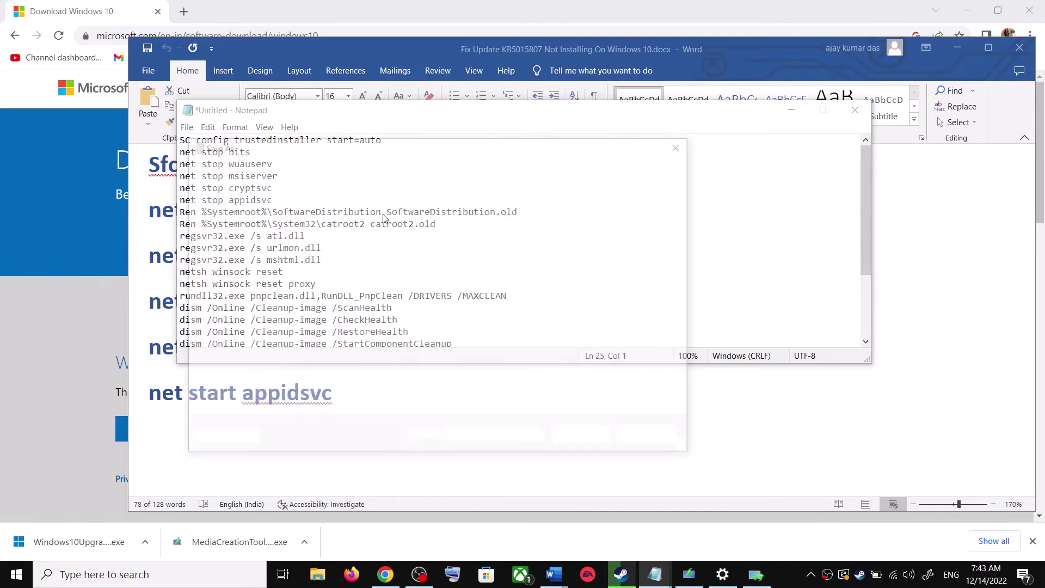
left_click(242, 251)
left_click(168, 320)
left_click_drag(149, 164, 334, 393)
scroll(467, 389, "down", 3)
left_click_drag(584, 384, 399, 376)
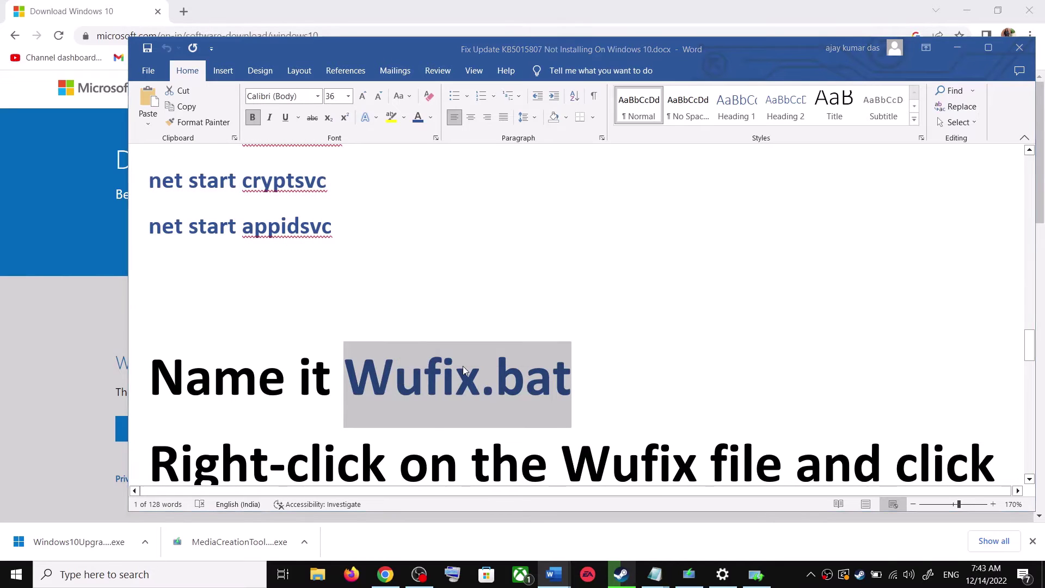
key("ctrl+c")
Save the script as Wufix.bat with file type All Files (*.*)
key("alt+Tab")
left_click(380, 387)
key("ctrl+a")
key("ctrl+v")
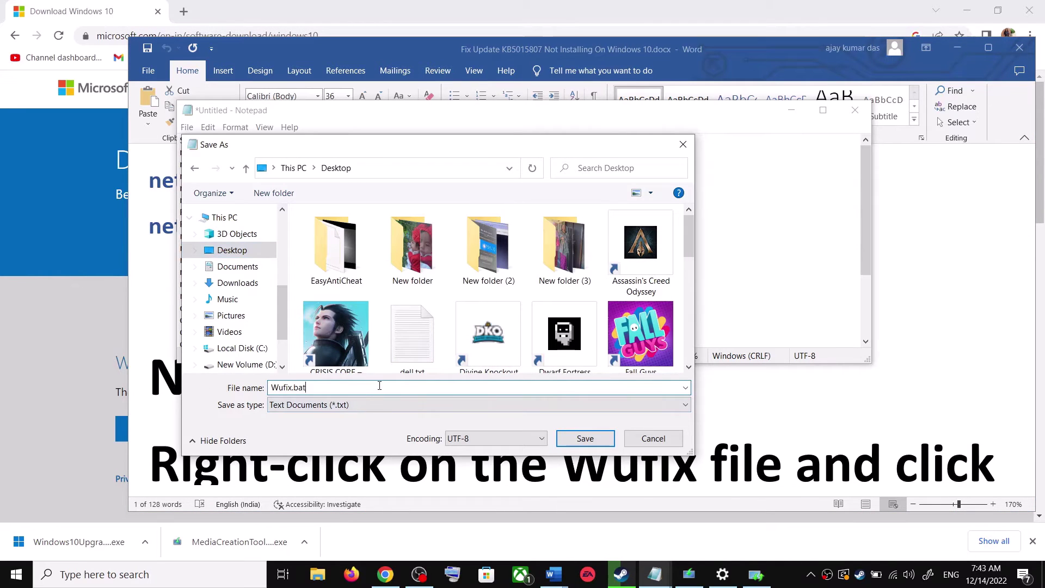
left_click(312, 410)
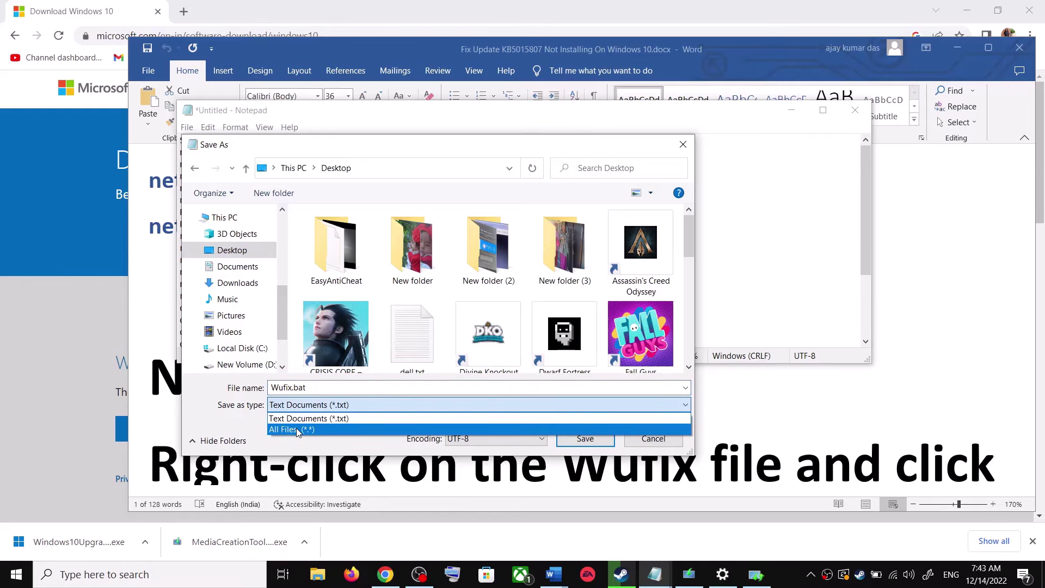
left_click(300, 431)
left_click(589, 438)
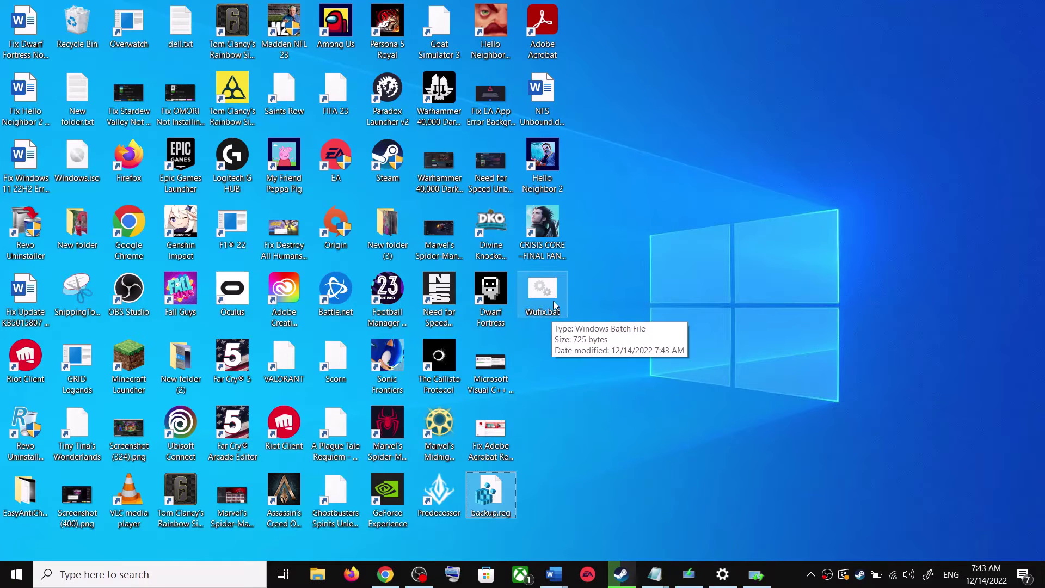
Run Wufix.bat from the desktop as administrator and move its command window aside
right_click(547, 294)
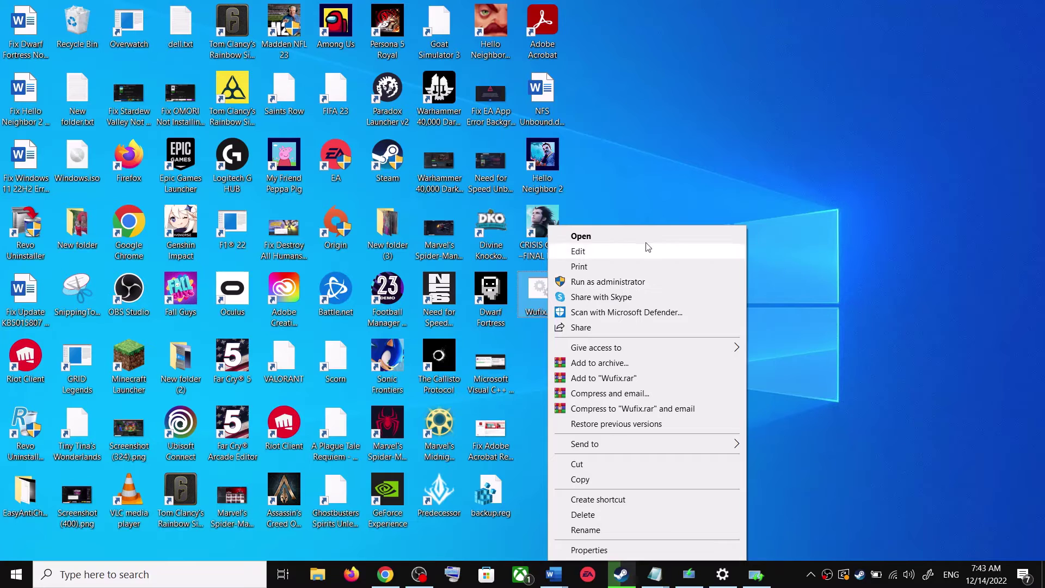
left_click(622, 183)
right_click(541, 298)
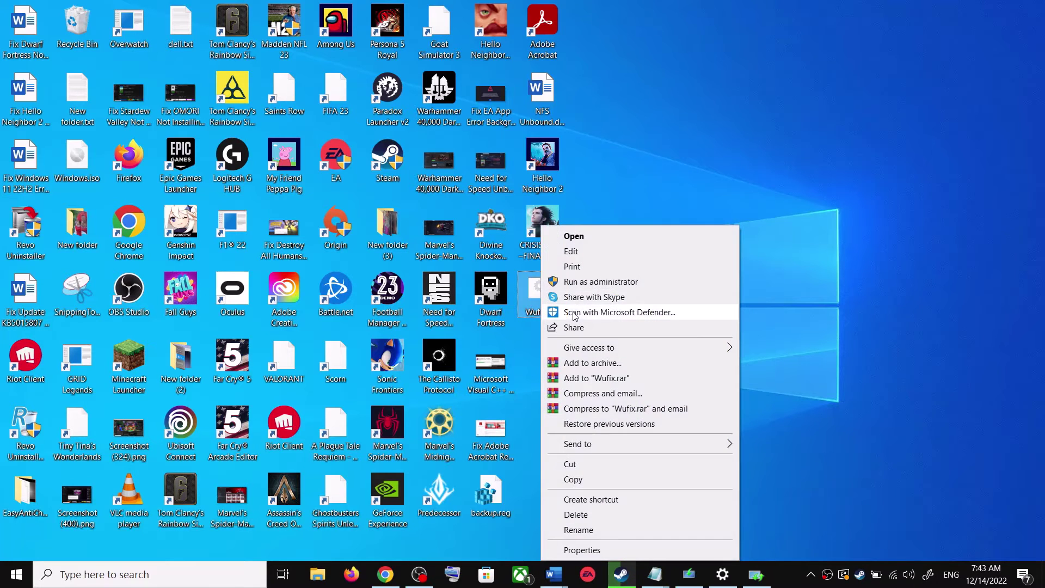
left_click(602, 282)
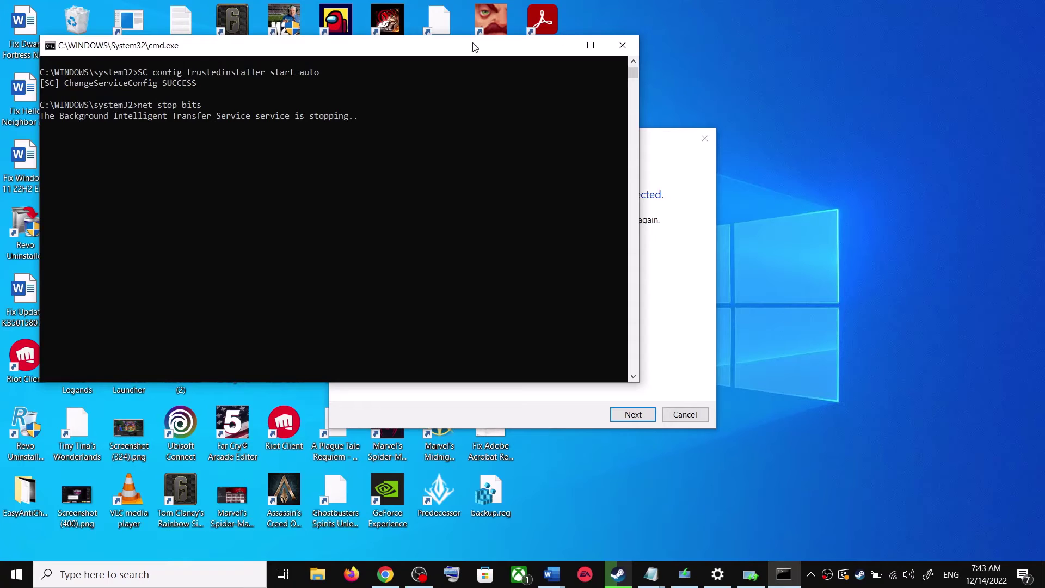
left_click_drag(474, 47, 593, 144)
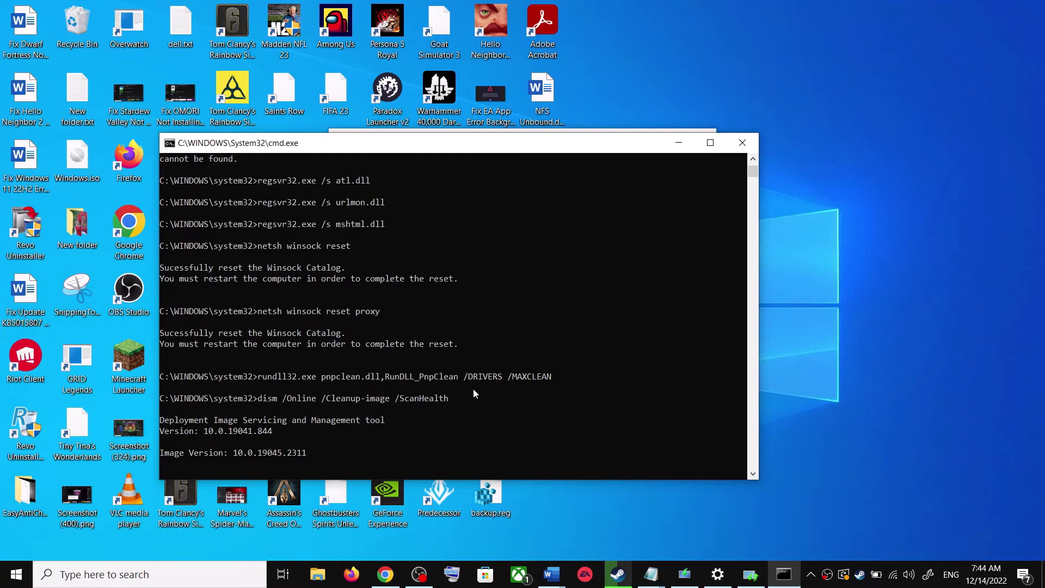
Check the Start menu power options, then close the Settings window from the taskbar
left_click(16, 574)
left_click(23, 547)
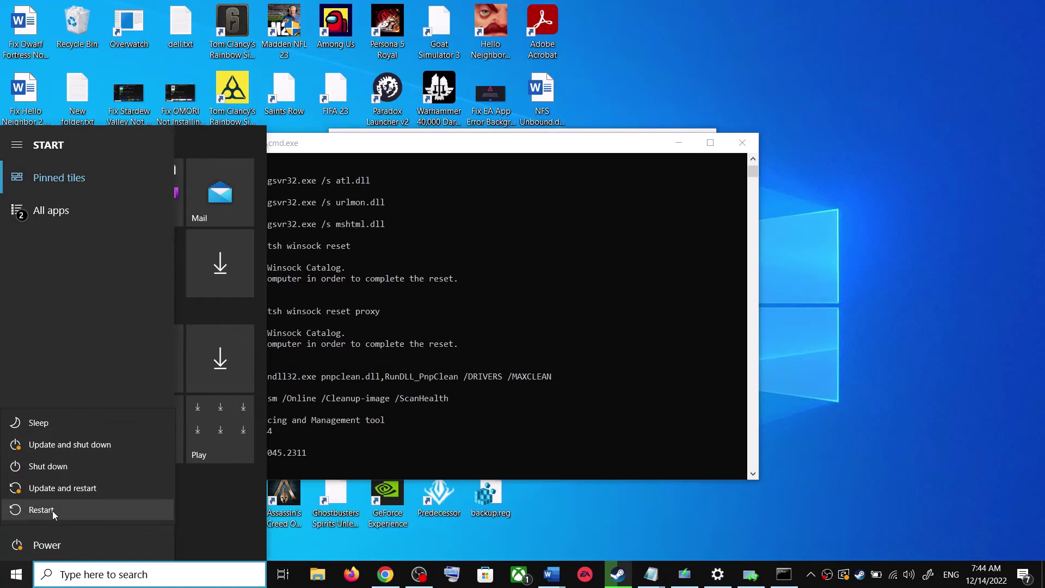
left_click(893, 322)
left_click(893, 322)
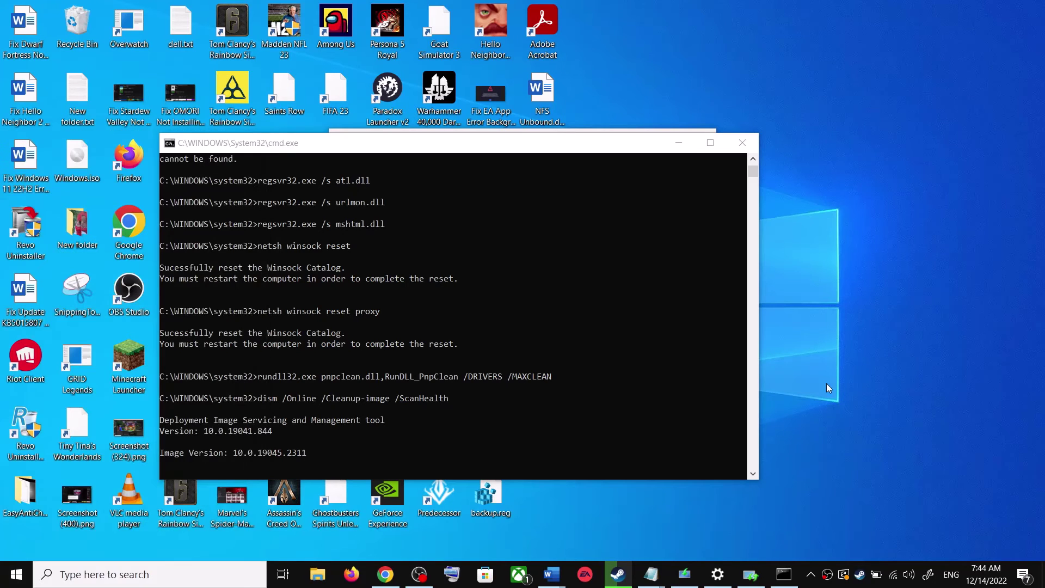
right_click(717, 574)
left_click(648, 546)
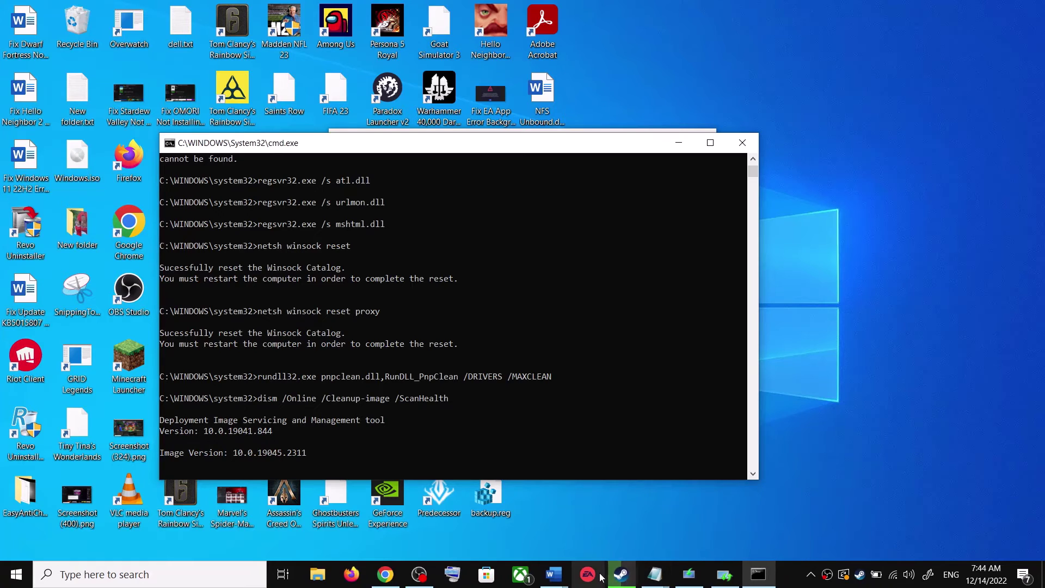
Scroll the Word guide to Step 4, Use Media Creation Tool, and follow its microsoft.com download link
left_click(643, 543)
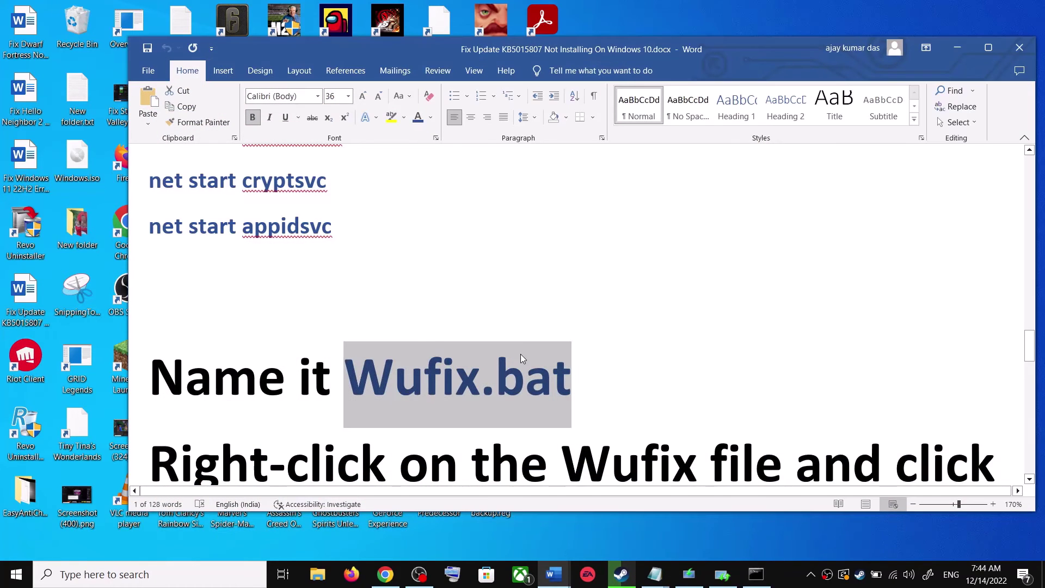
scroll(523, 354, "down", 3)
scroll(528, 355, "down", 6)
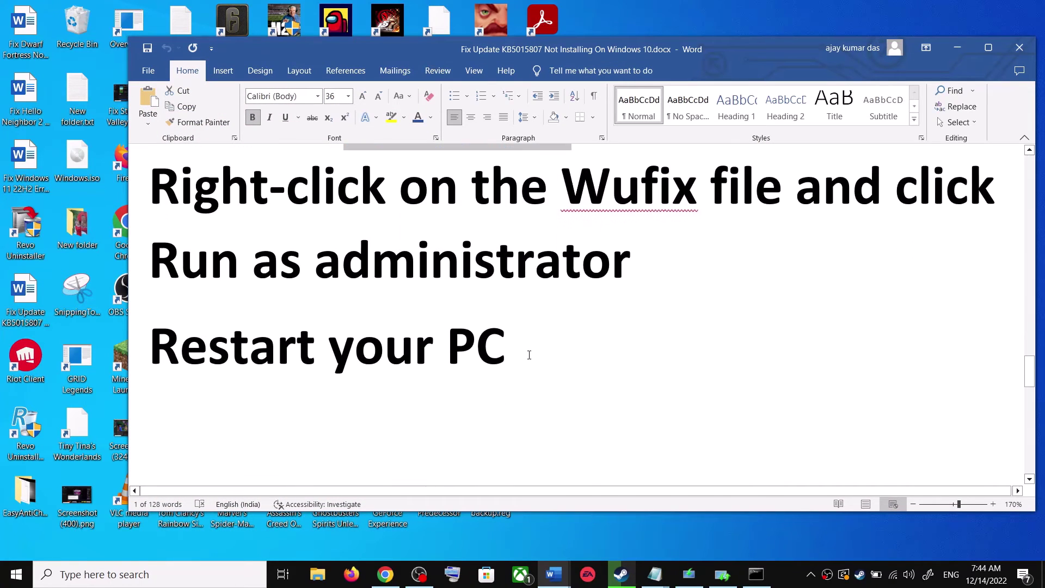
left_click_drag(325, 355, 901, 360)
scroll(520, 376, "down", 1)
scroll(534, 376, "down", 2)
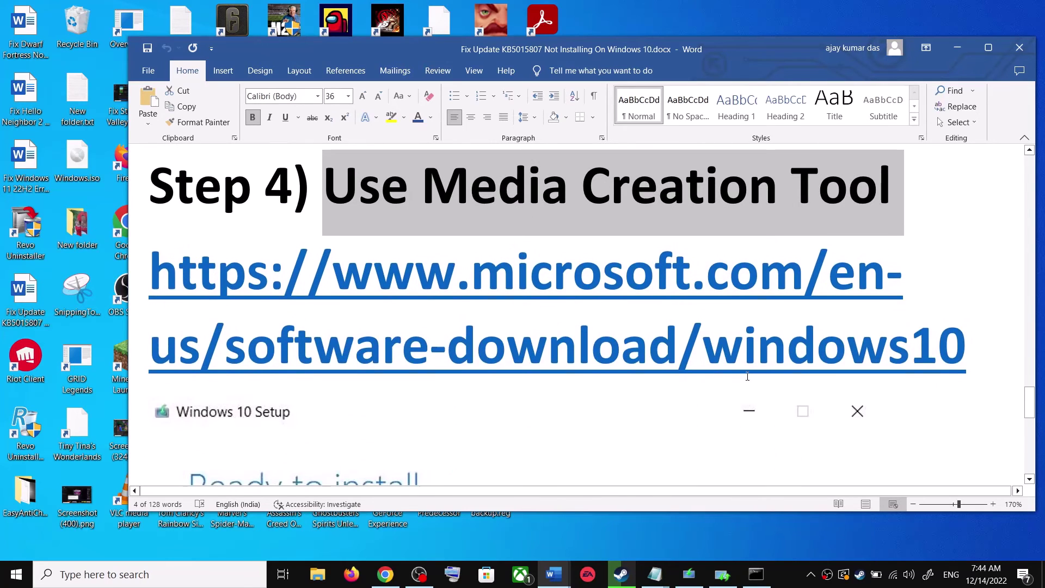
left_click(599, 340, "ctrl")
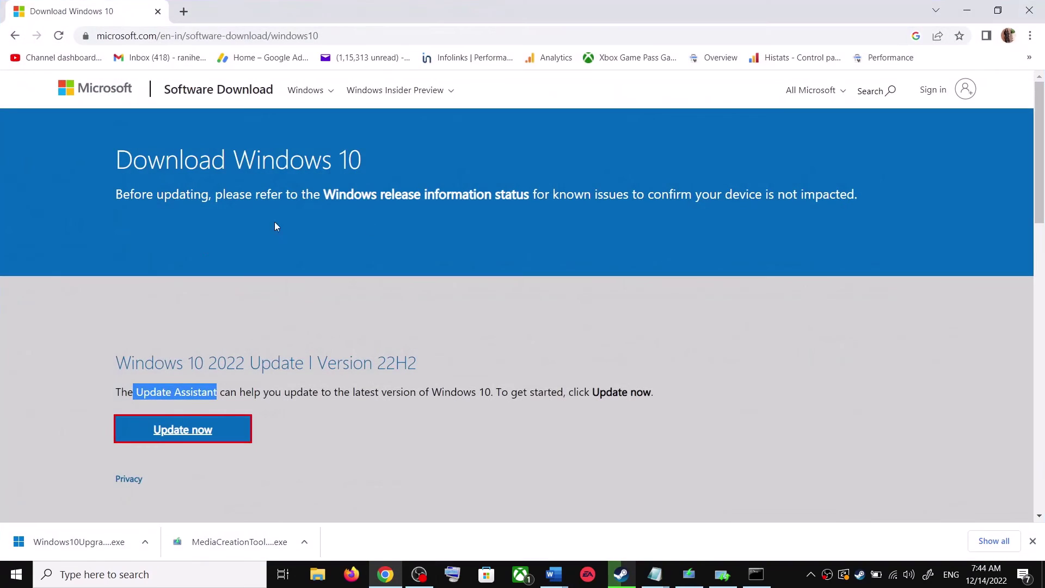
Launch the downloaded MediaCreationTool from the Download Windows 10 page and accept its license terms
scroll(197, 319, "down", 5)
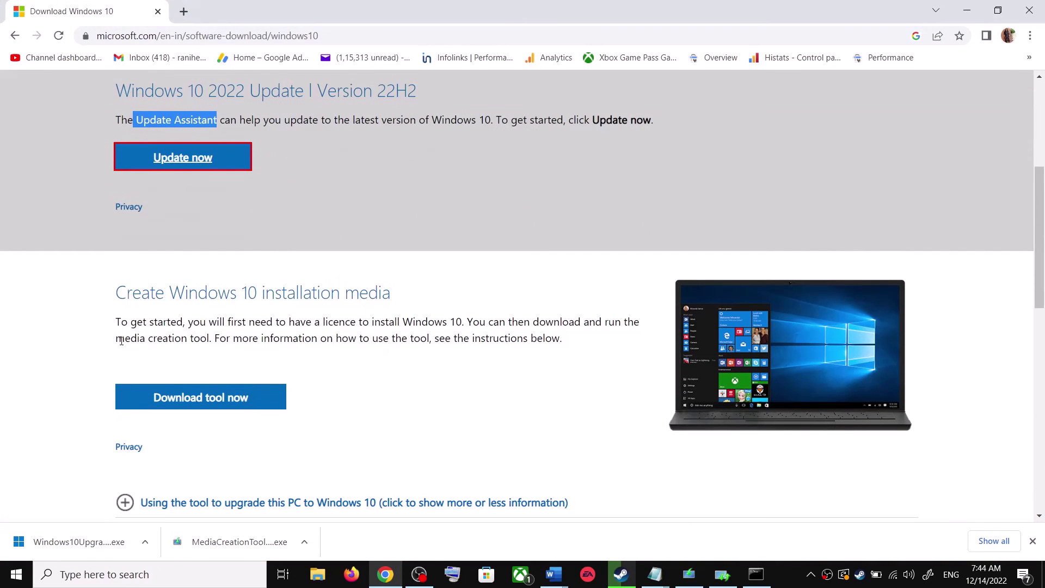
left_click_drag(120, 341, 217, 339)
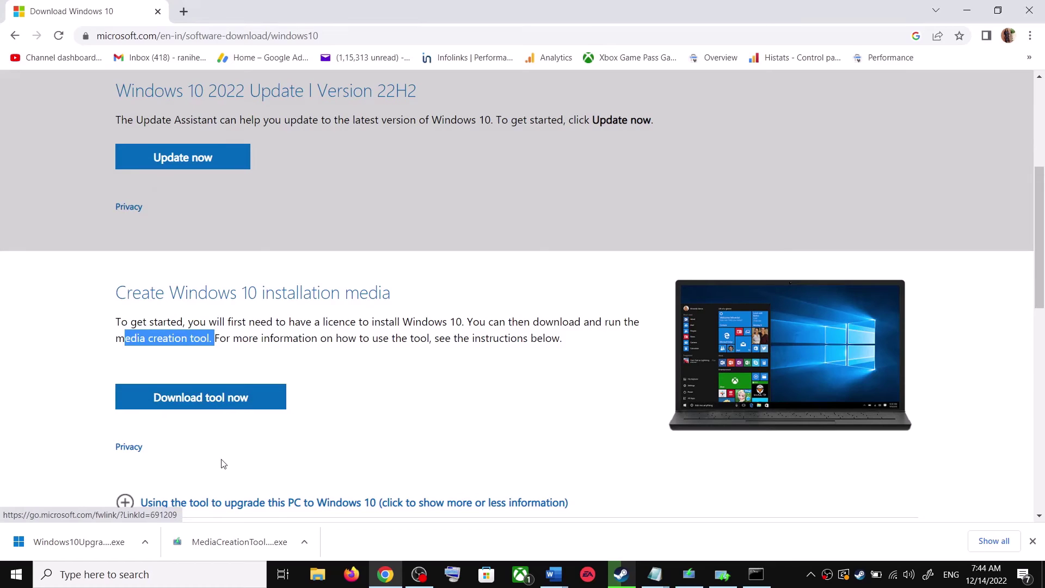
left_click(235, 547)
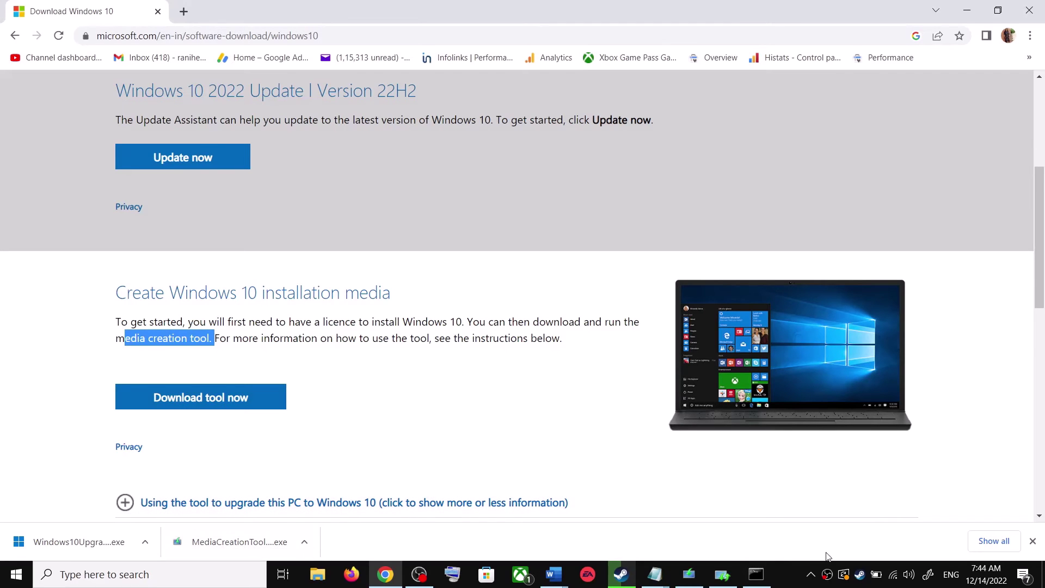
left_click(707, 448)
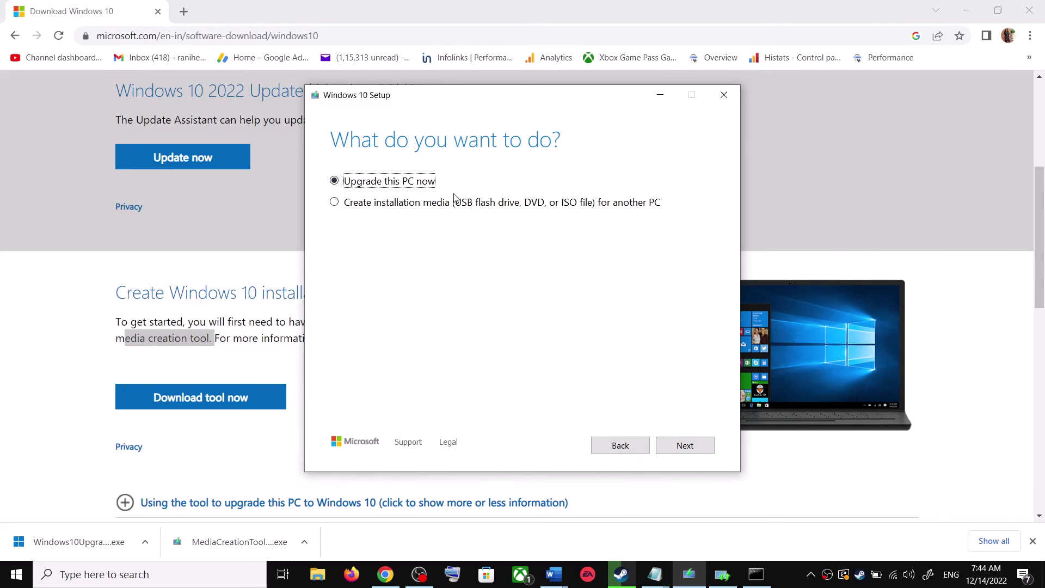
Choose Upgrade this PC now to start downloading Windows 10, then return to the Word guide
left_click(695, 446)
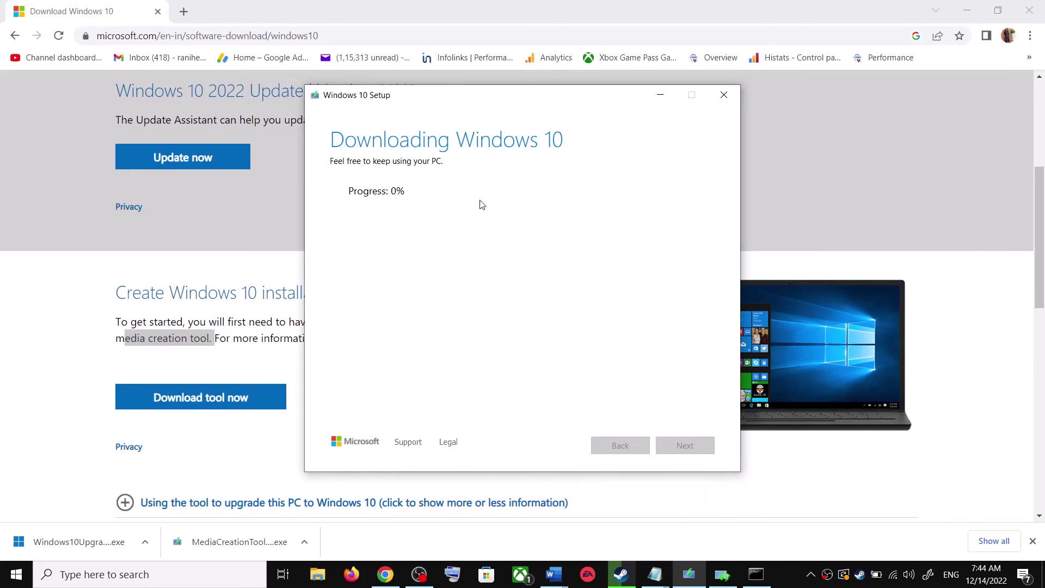
left_click(554, 575)
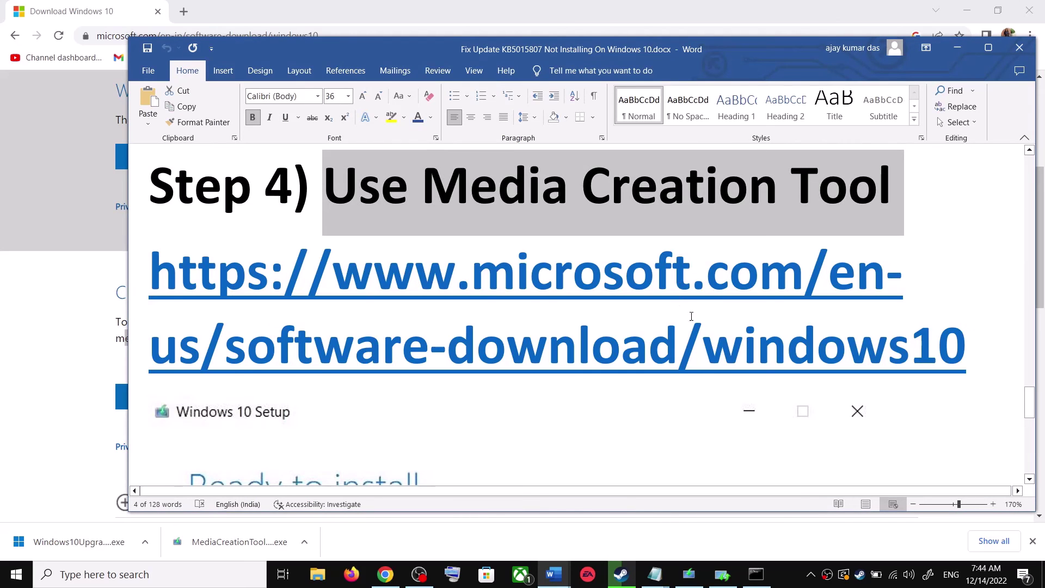
Maximize the Word guide and view its Ready to install screenshot showing Keep personal files and apps
scroll(726, 345, "down", 3)
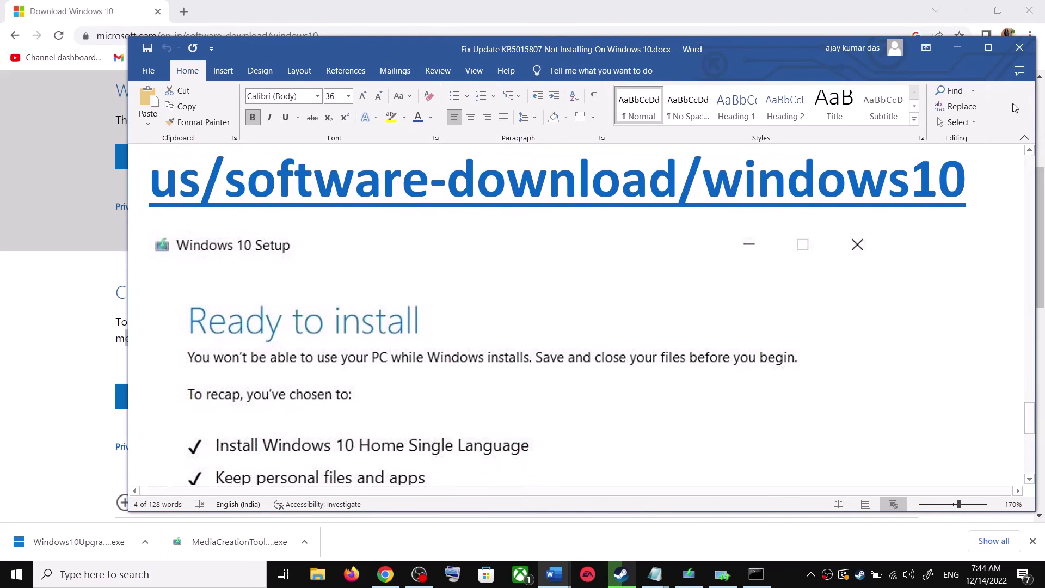
left_click(989, 48)
scroll(235, 310, "down", 3)
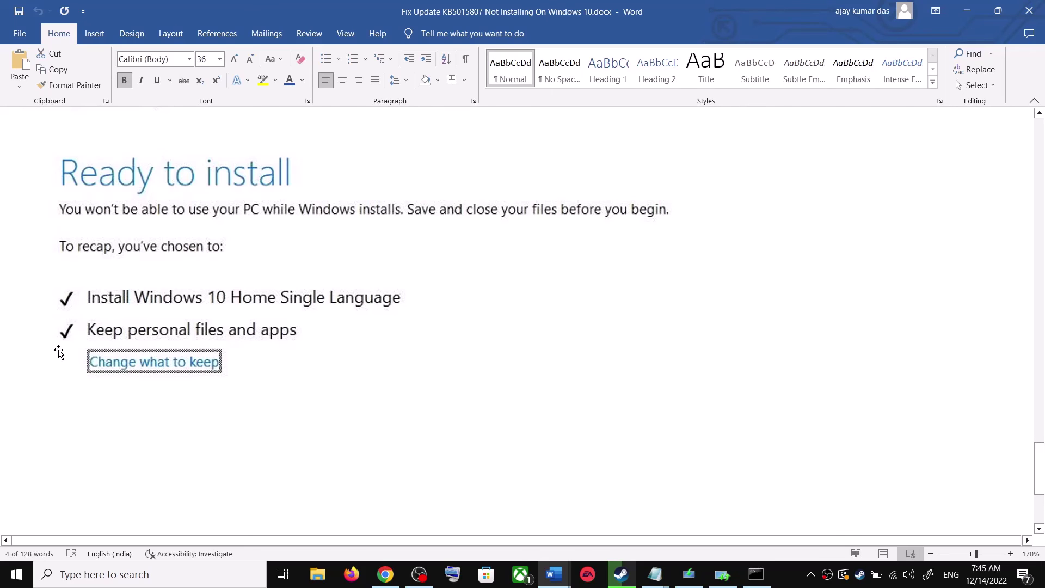
scroll(366, 330, "down", 5)
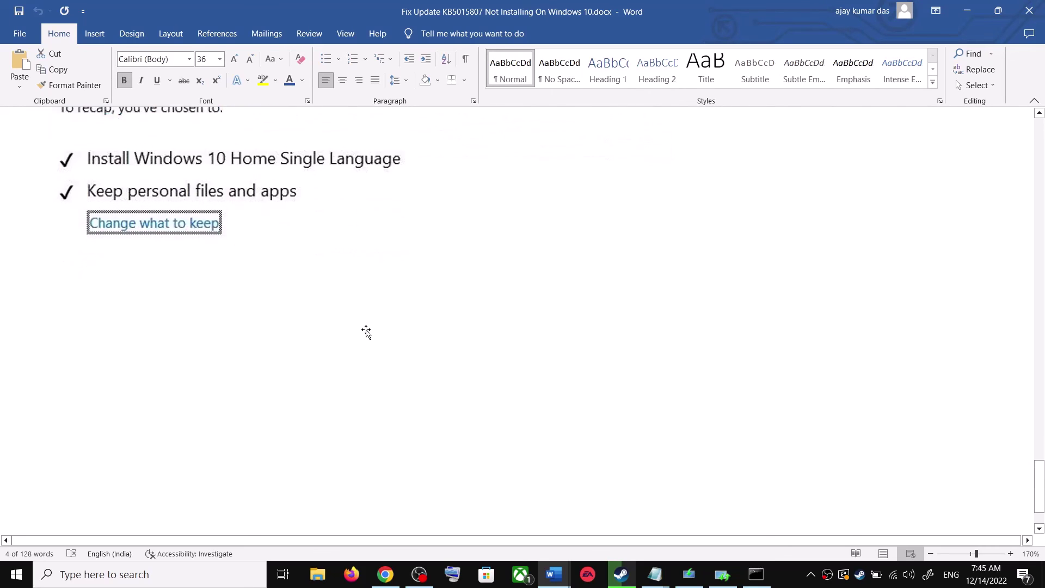
scroll(533, 379, "up", 6)
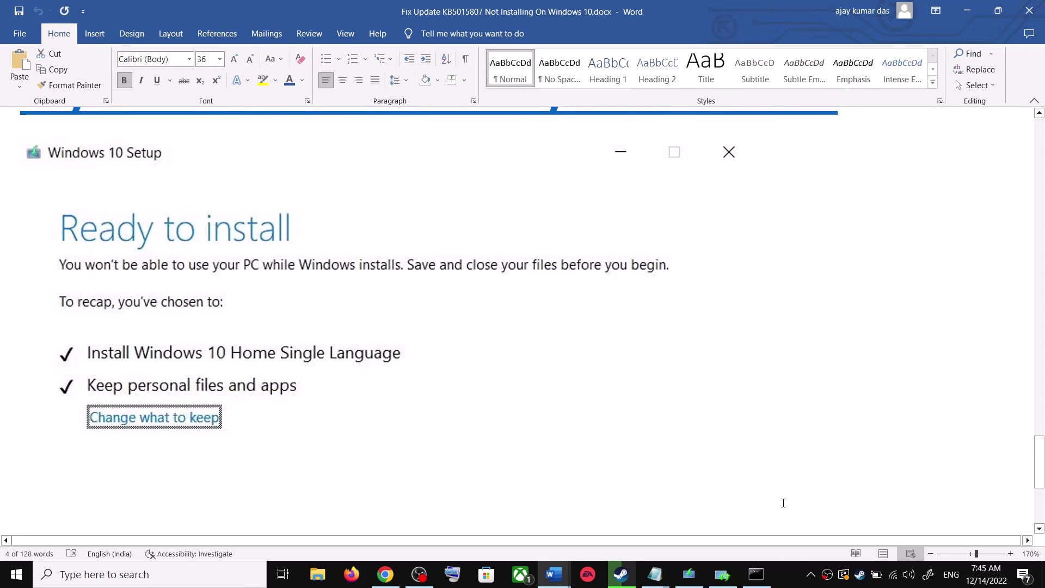
left_click(797, 576)
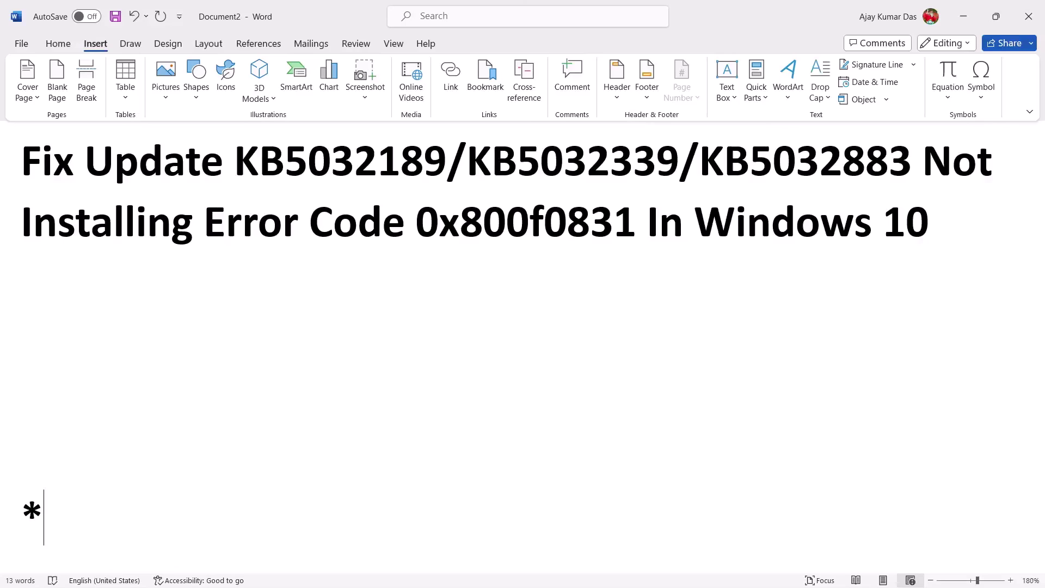
left_click(418, 220)
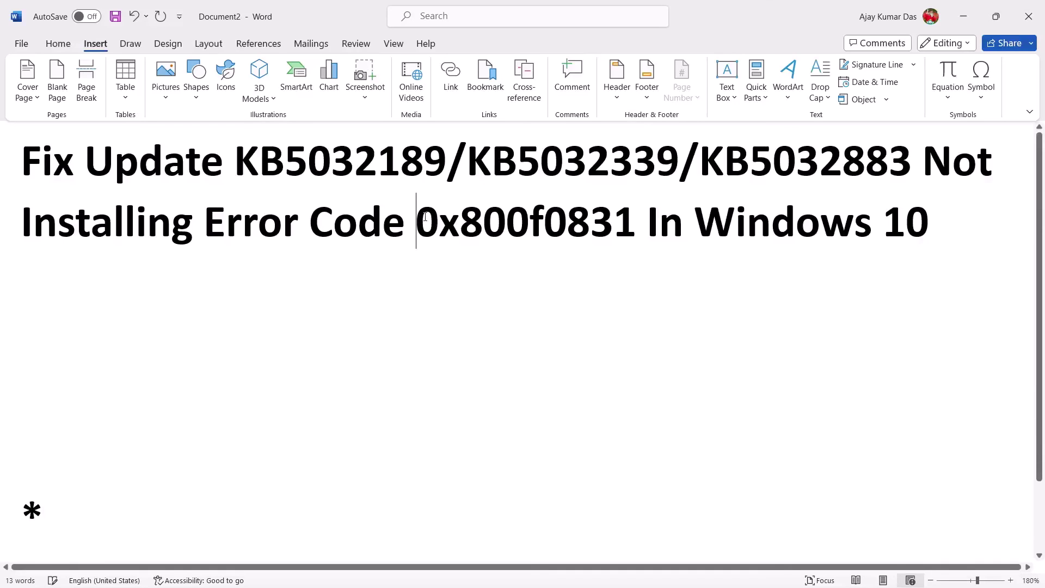
double_click(418, 219)
left_click_drag(267, 163, 919, 163)
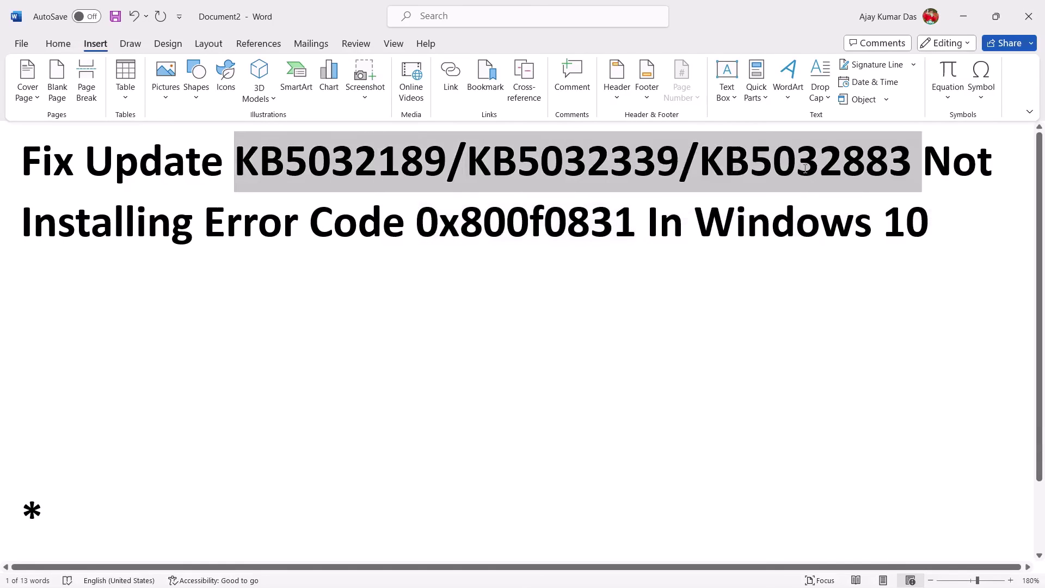
left_click(136, 482)
left_click(105, 501)
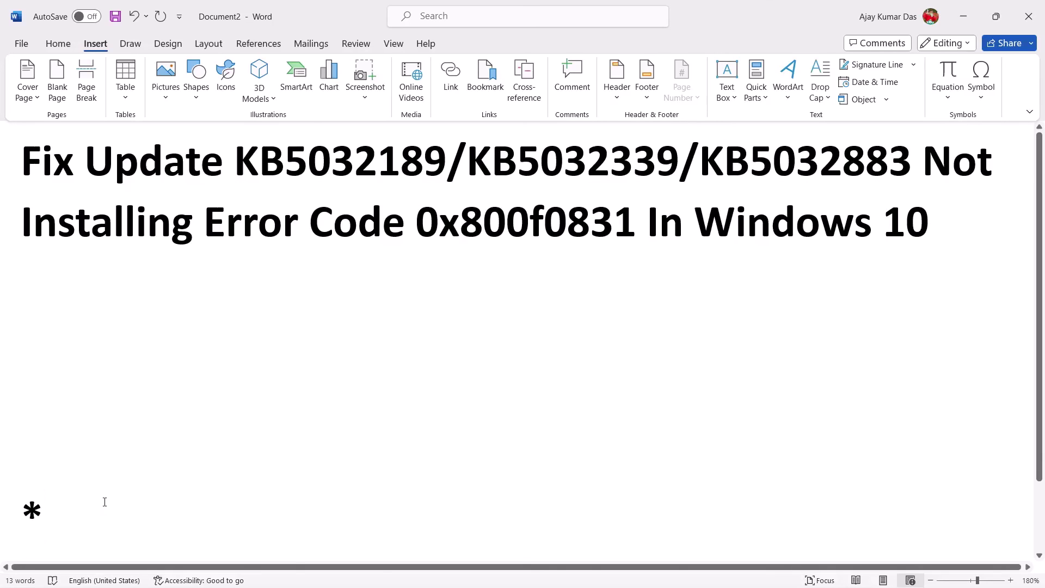